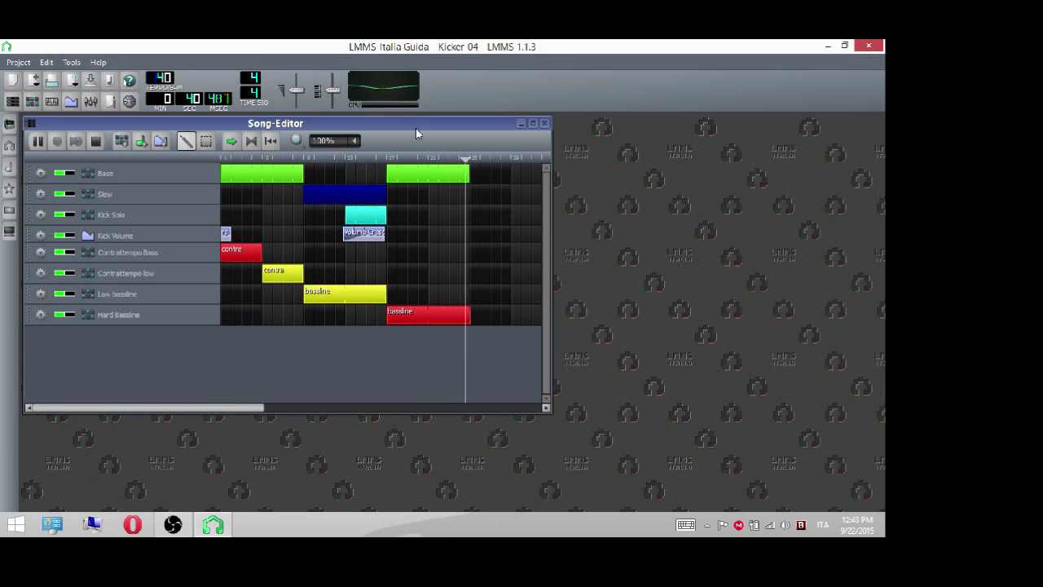
# - Stop the song, then bring up the Beat+Bassline Editor to view the Low bassline pattern and minimize it again
pyautogui.click(95, 141)
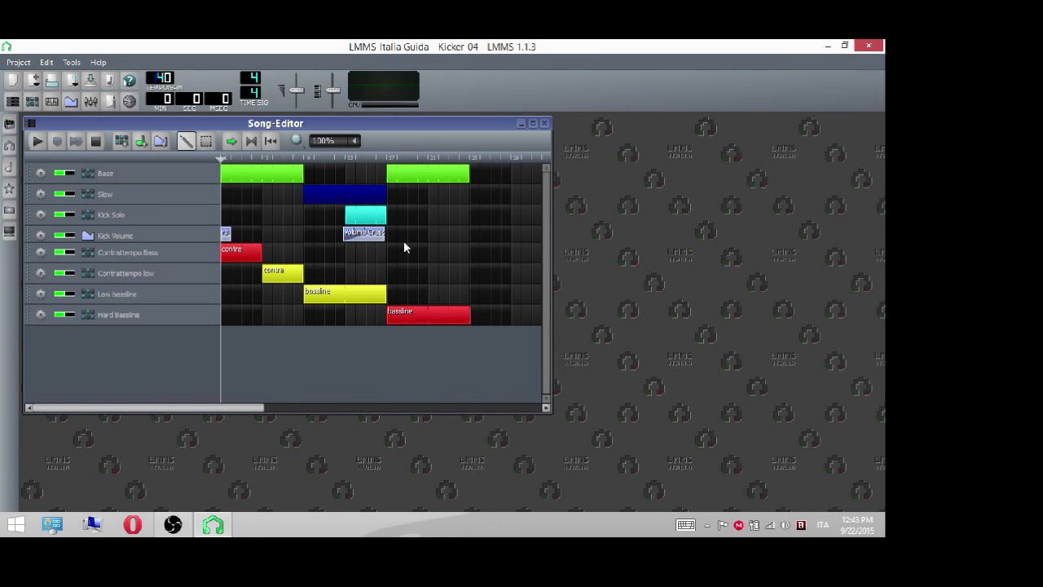
pyautogui.click(32, 101)
pyautogui.moveTo(543, 384); pyautogui.dragTo(453, 244)
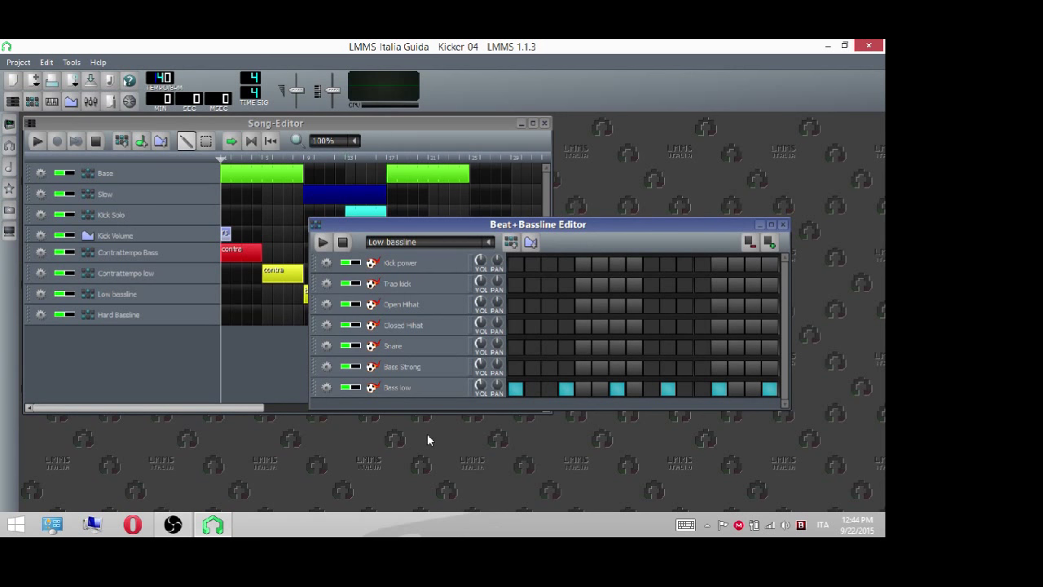
pyautogui.click(759, 226)
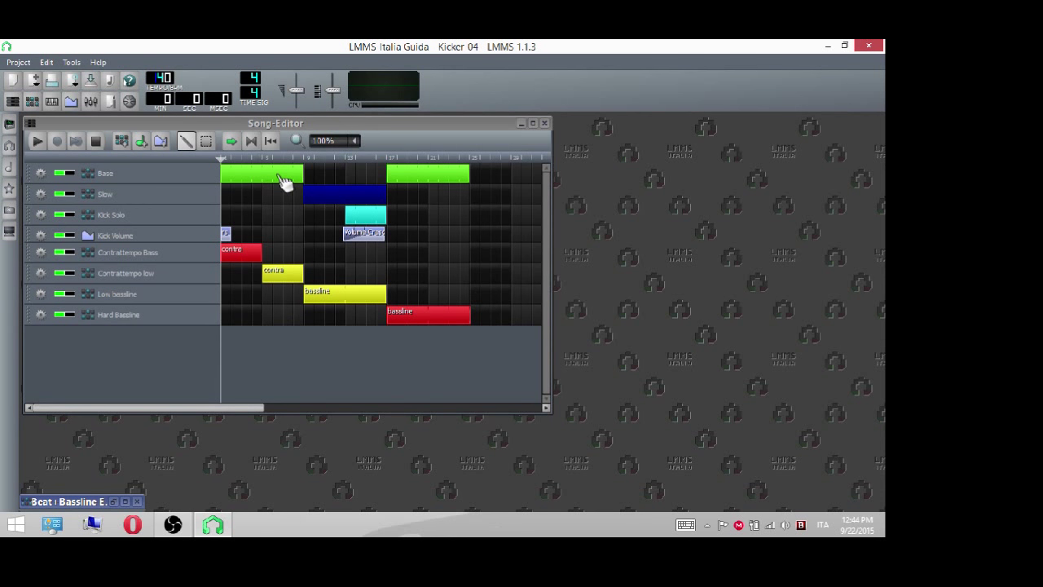
# - Place a three-bar block on the Kick Solo track starting at bar 21
pyautogui.click(423, 216)
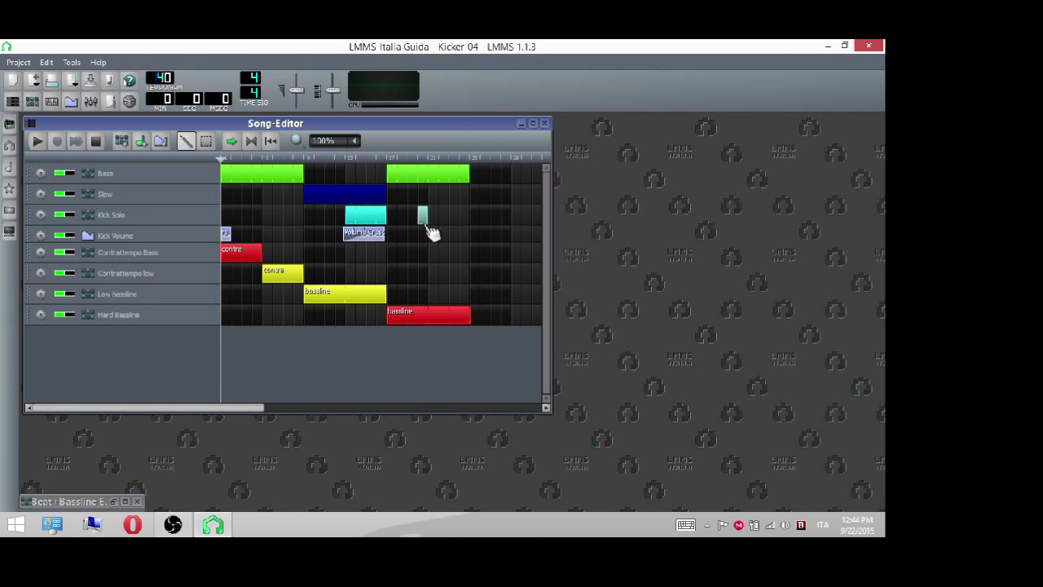
pyautogui.moveTo(421, 214); pyautogui.dragTo(463, 233)
pyautogui.rightClick(452, 218)
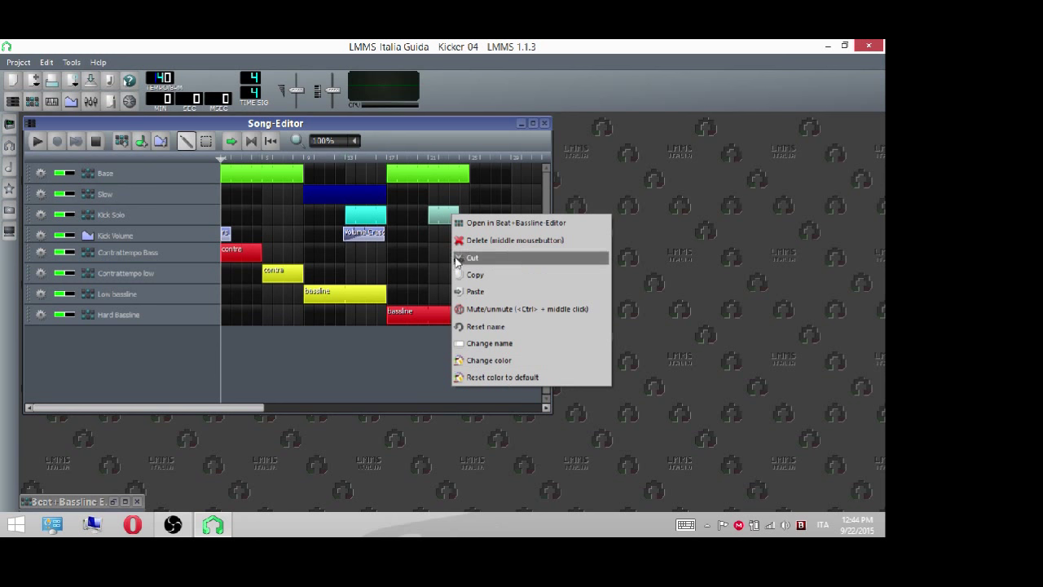
pyautogui.click(444, 226)
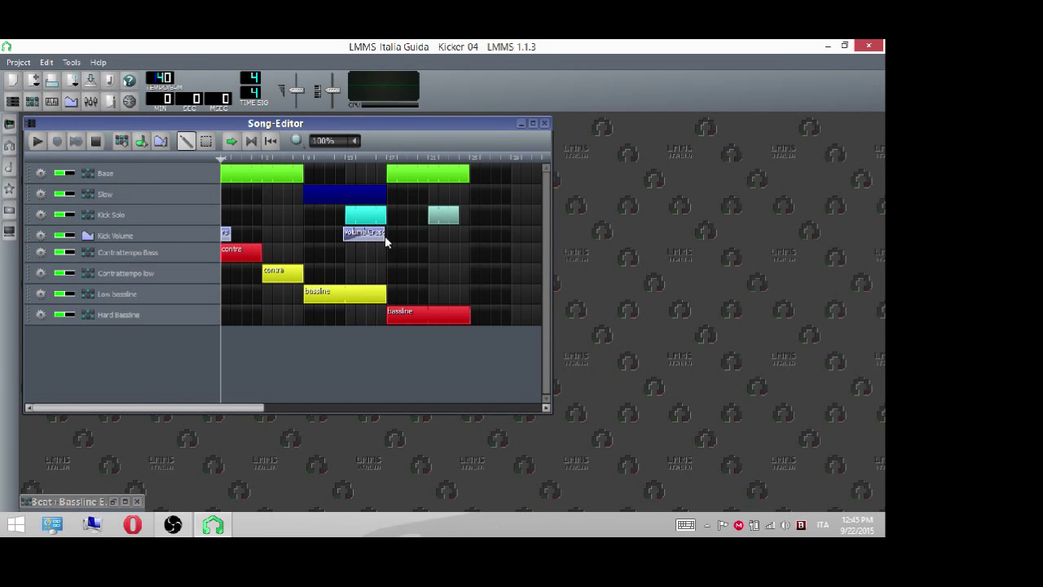
# - Append 25213 to the name of the red block on the Contrattempo Bass track
pyautogui.rightClick(254, 256)
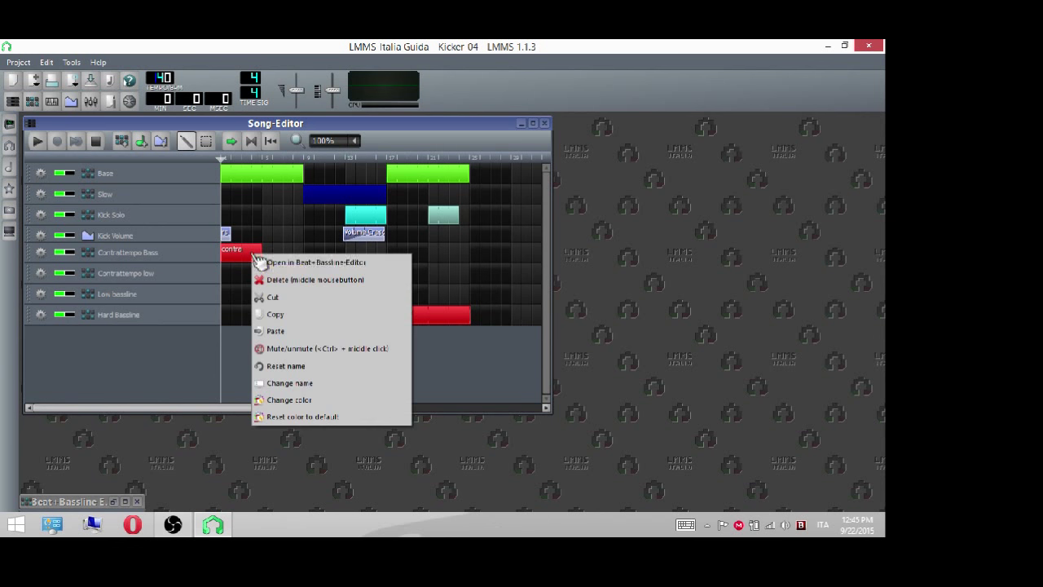
pyautogui.click(323, 383)
pyautogui.click(398, 276)
pyautogui.write('25213')
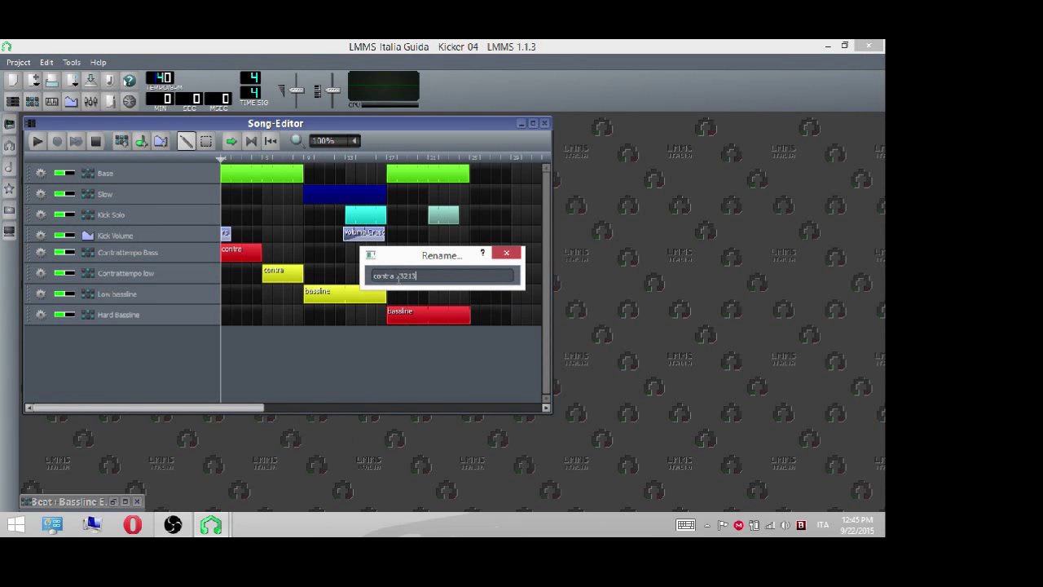
pyautogui.press('Return')
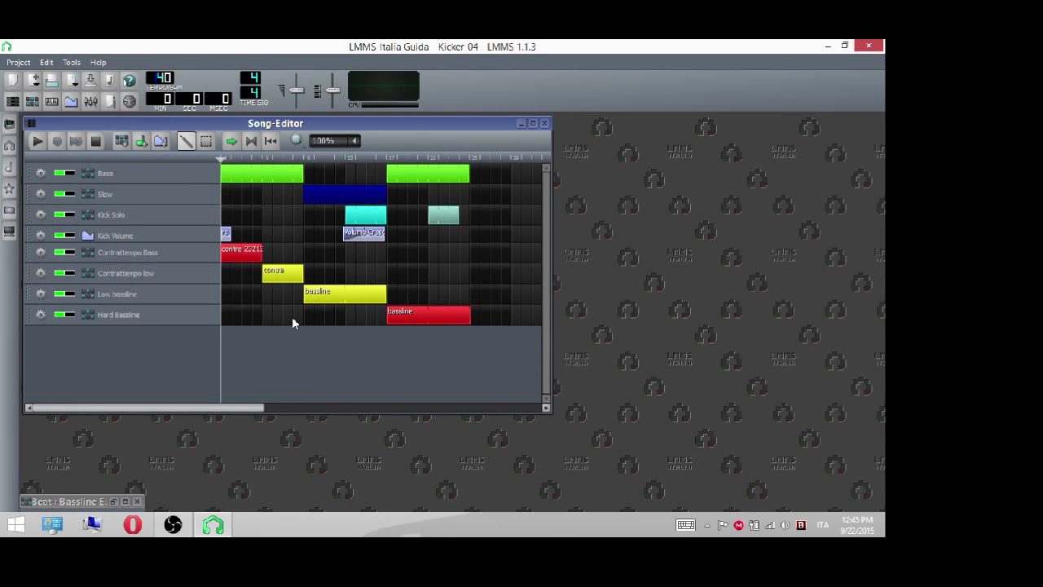
# - Audition the end of the song from late in bar 24 with only the Hard Bassline track soloed, and restore all tracks
pyautogui.scroll(2, 334, 140)
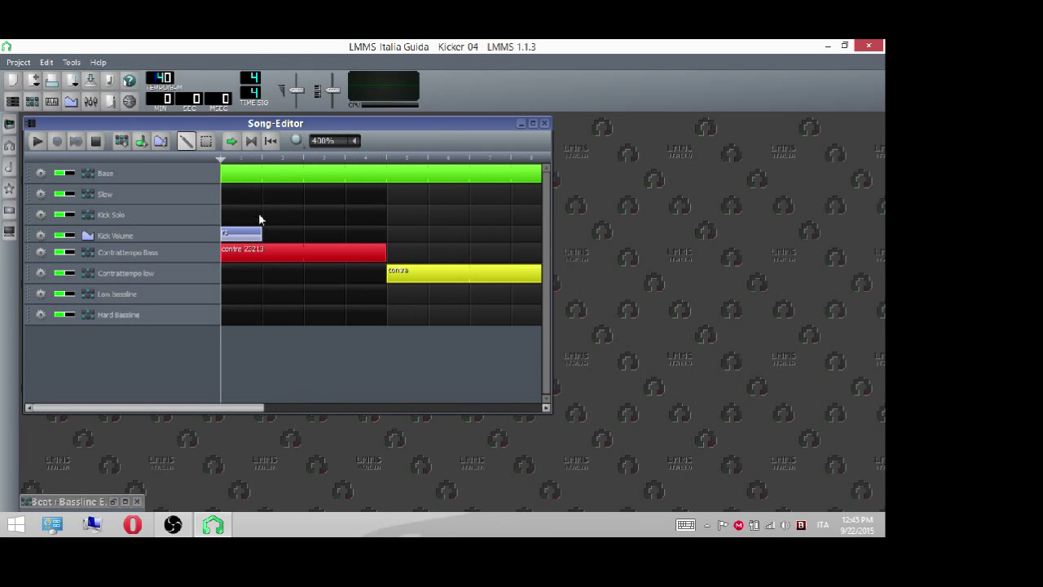
pyautogui.scroll(-2, 332, 147)
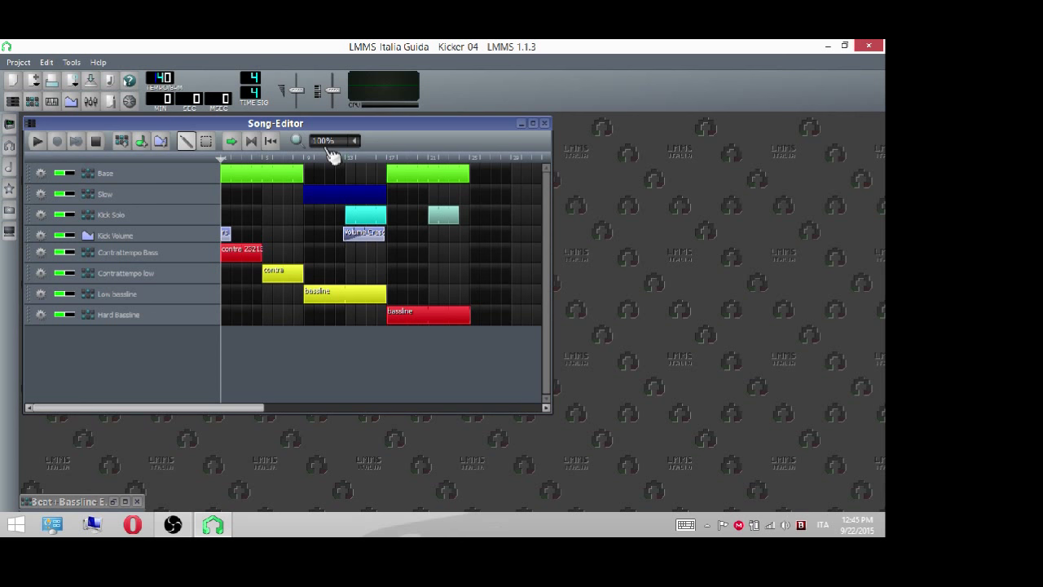
pyautogui.click(466, 158)
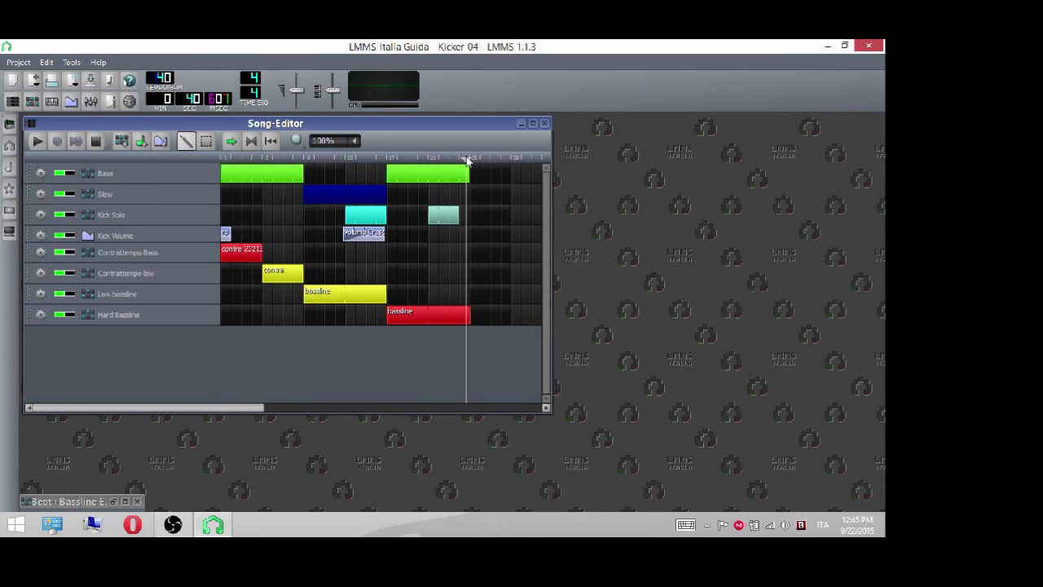
pyautogui.click(466, 159)
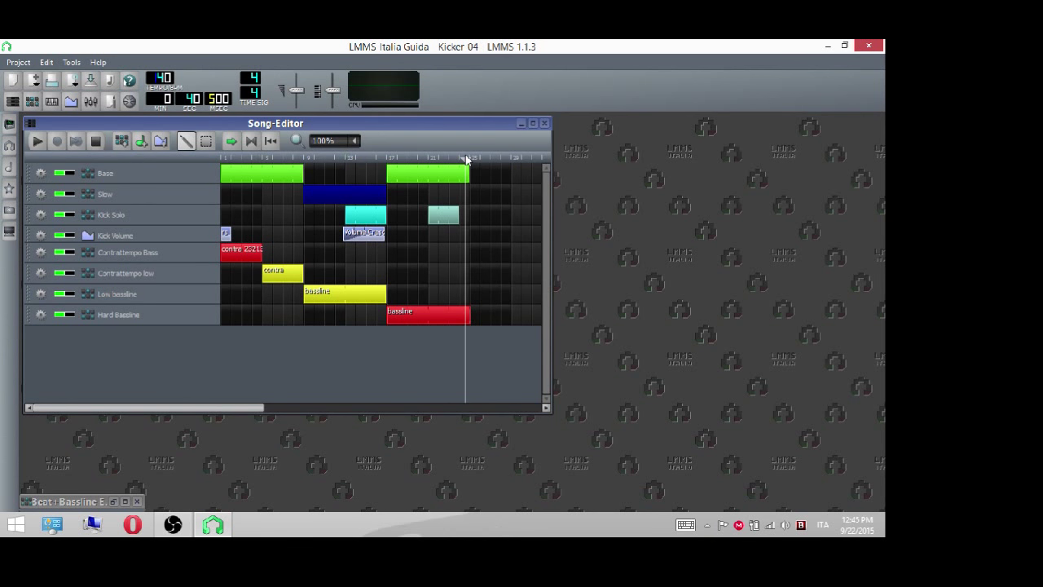
pyautogui.click(70, 315)
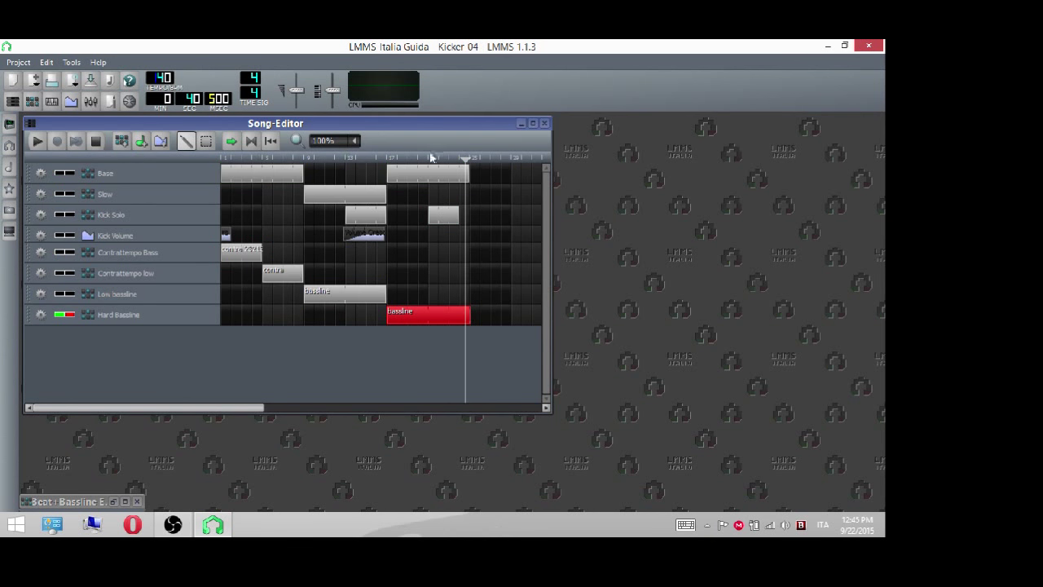
pyautogui.click(37, 142)
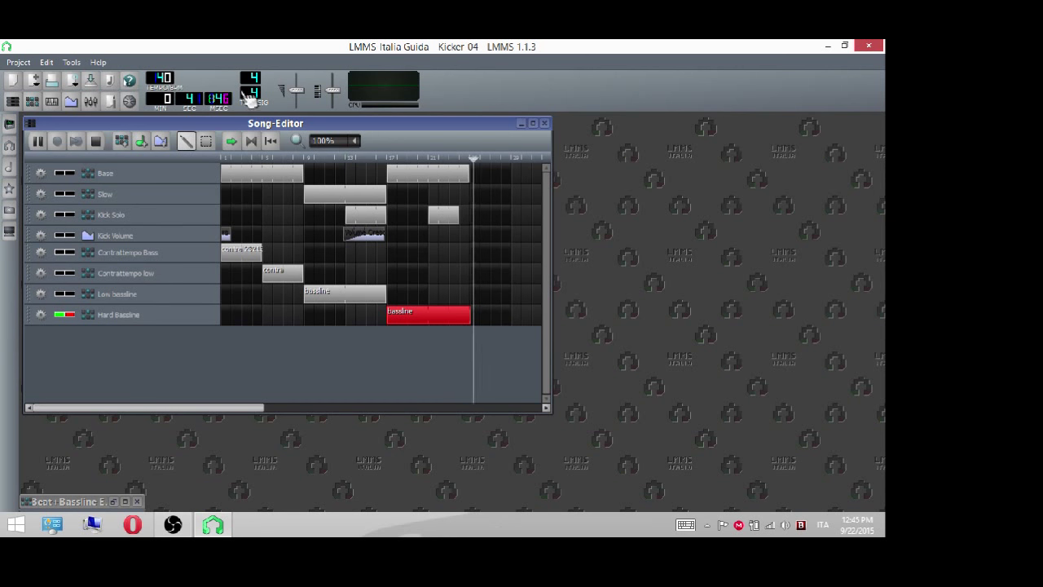
pyautogui.click(96, 141)
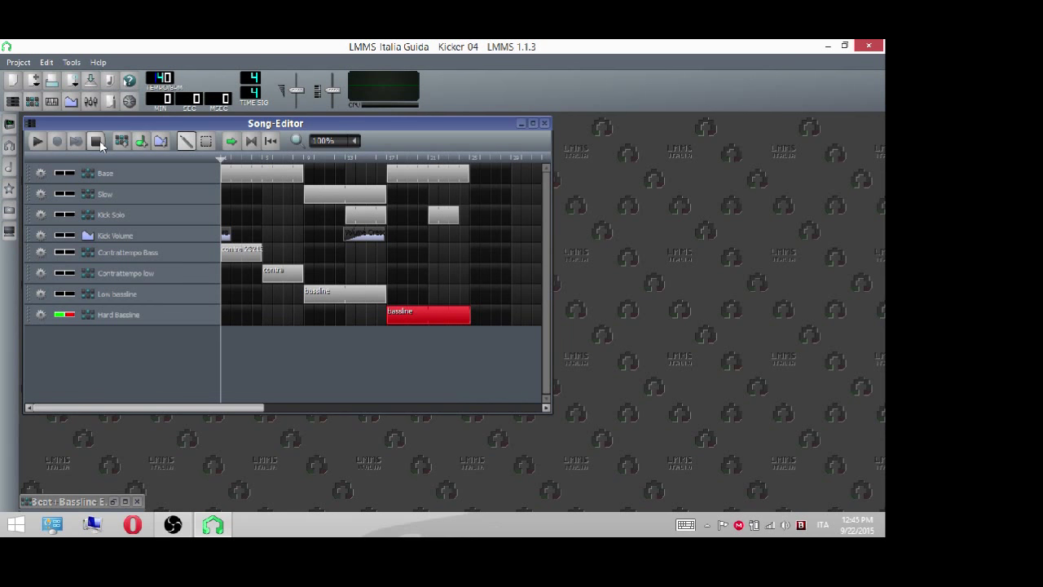
pyautogui.click(70, 314)
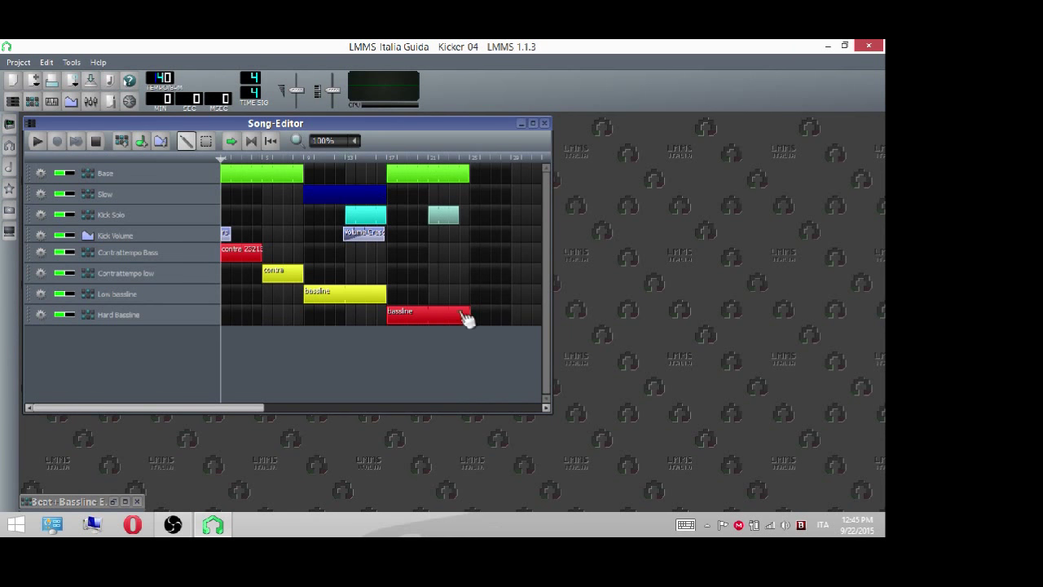
# - Shorten the Hard Bassline block slightly so its end lines up closely with the end of bar 24
pyautogui.scroll(-2, 341, 141)
pyautogui.moveTo(250, 404); pyautogui.dragTo(392, 407)
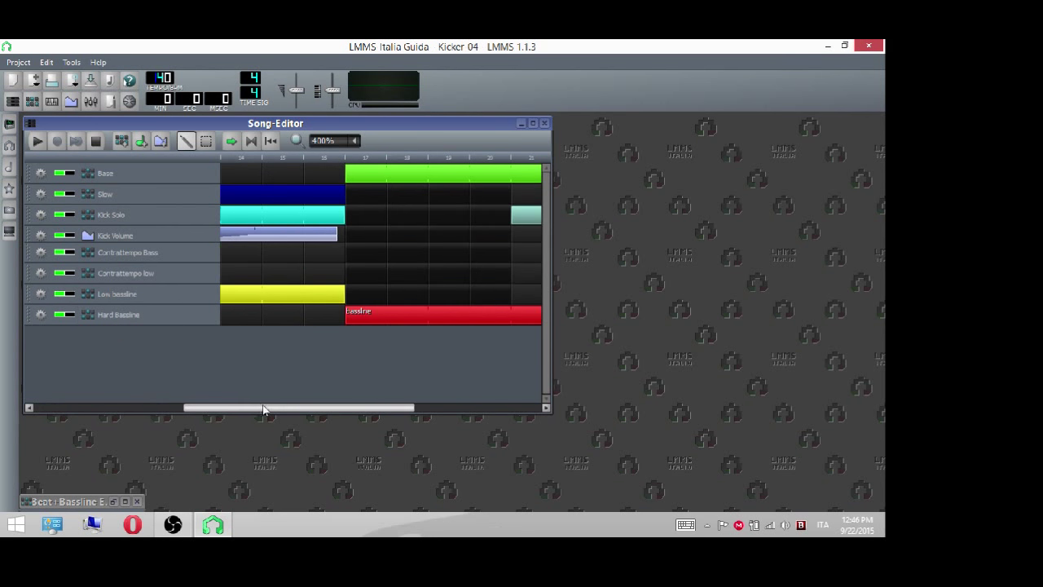
pyautogui.moveTo(262, 409); pyautogui.dragTo(293, 409)
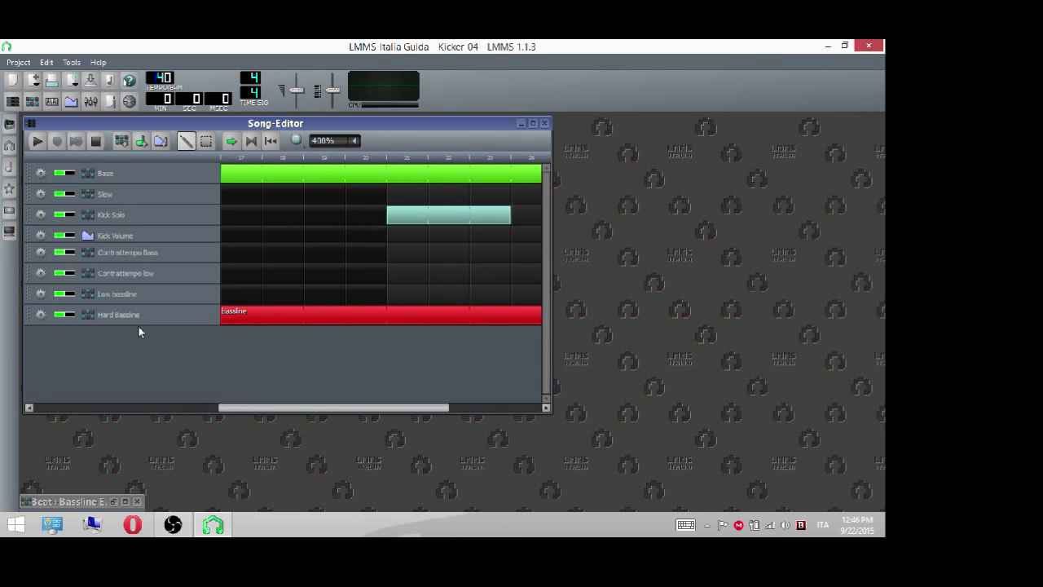
pyautogui.moveTo(328, 407); pyautogui.dragTo(372, 407)
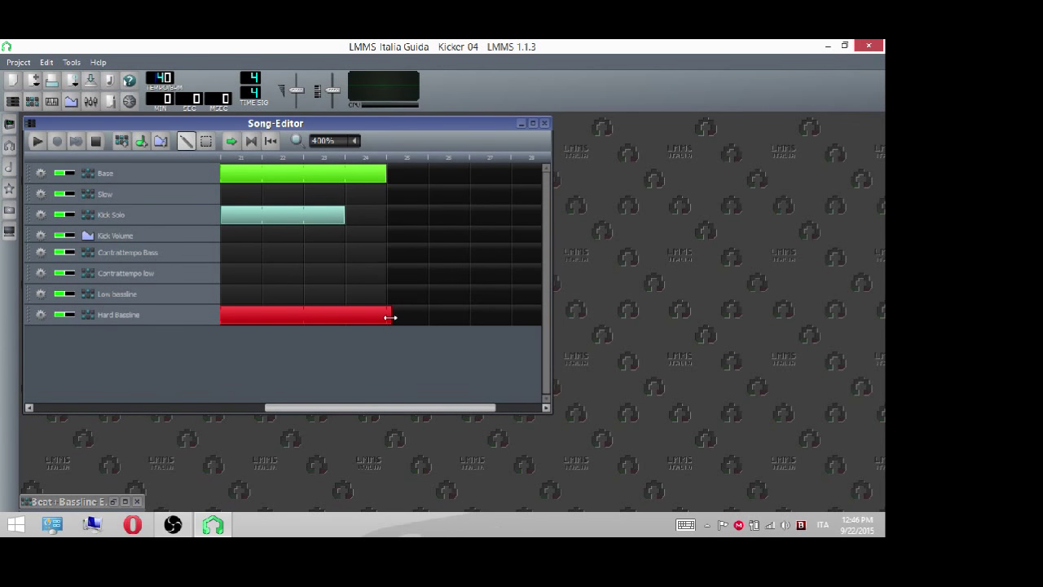
pyautogui.moveTo(390, 317)
pyautogui.mouseDown()
pyautogui.moveTo(440, 322)
pyautogui.moveTo(282, 322)
pyautogui.moveTo(456, 324)
pyautogui.moveTo(389, 326)
pyautogui.mouseUp()
# - Play the song from bar 23 past the end of the Hard Bassline block and stop it
pyautogui.click(319, 157)
pyautogui.click(37, 141)
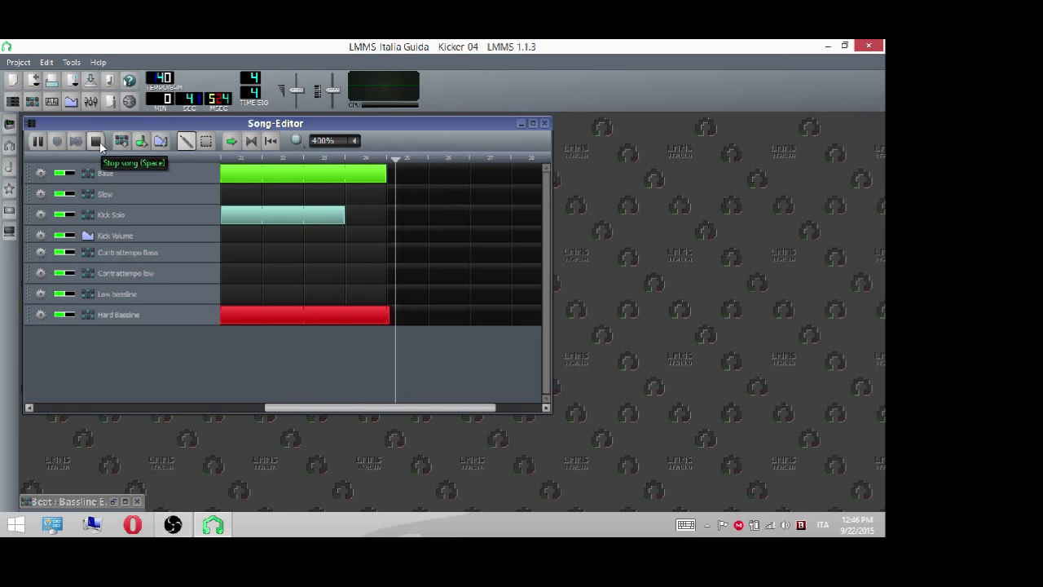
pyautogui.click(96, 142)
# - Delete the three-bar Kick Solo block that starts at bar 21
pyautogui.scroll(-2, 320, 146)
pyautogui.scroll(-1, 319, 147)
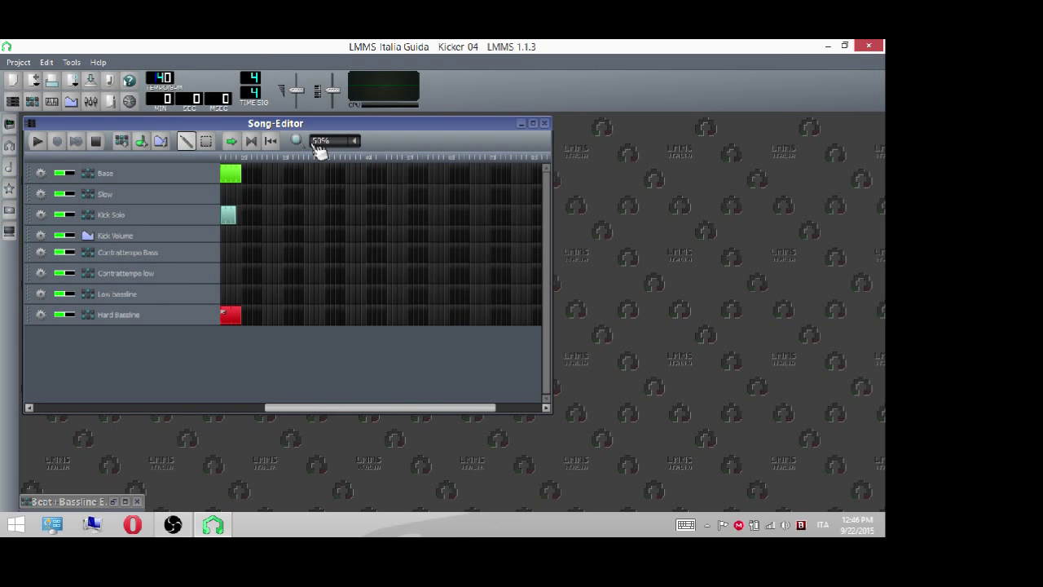
pyautogui.moveTo(310, 407); pyautogui.dragTo(96, 407)
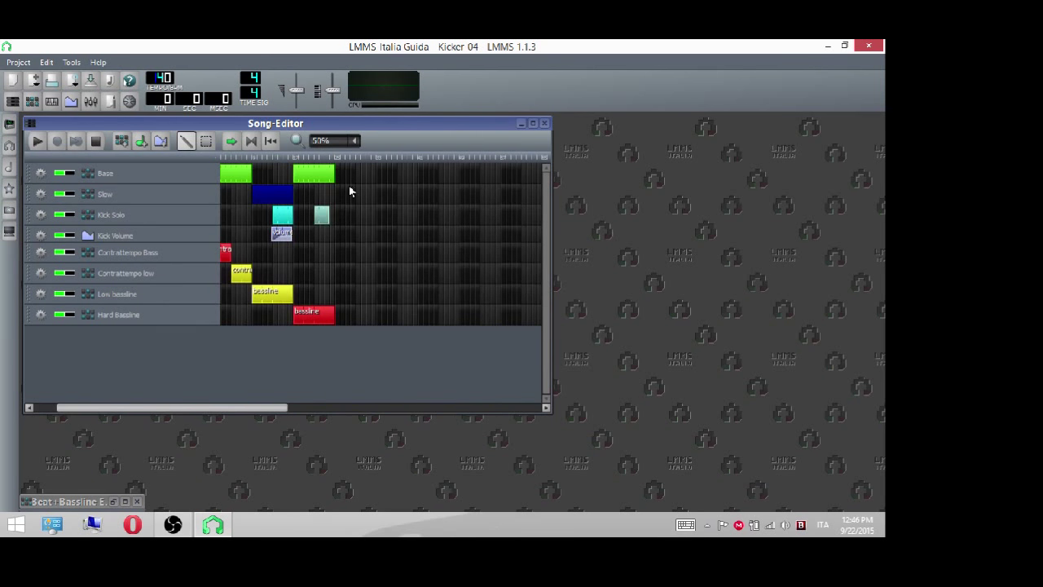
pyautogui.rightClick(327, 220)
pyautogui.click(342, 242)
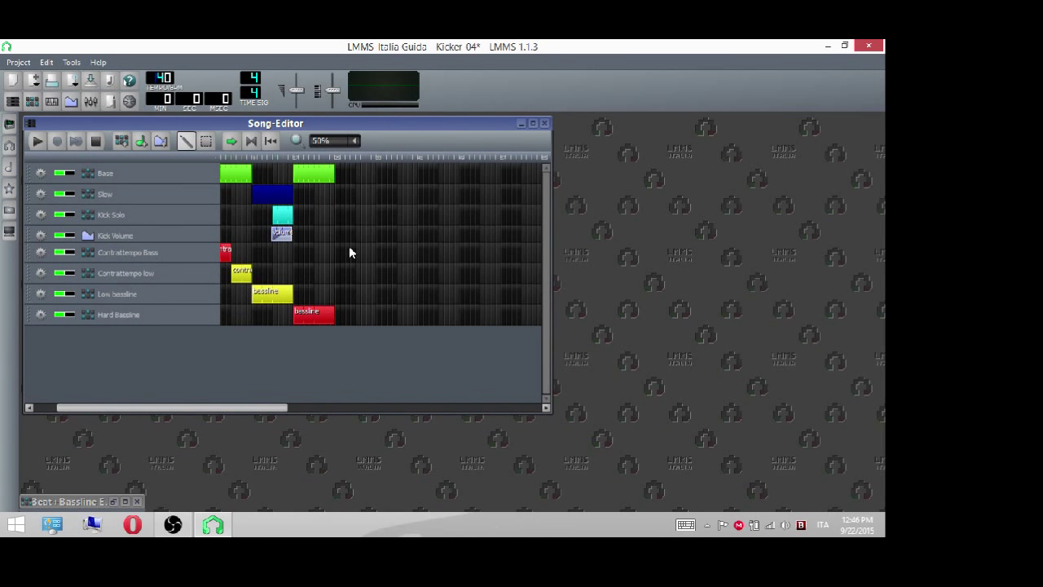
# - Shift the Volume Cresc automation block on the Kick Volume track to align with the Kick Solo block at bar 13
pyautogui.scroll(1, 334, 142)
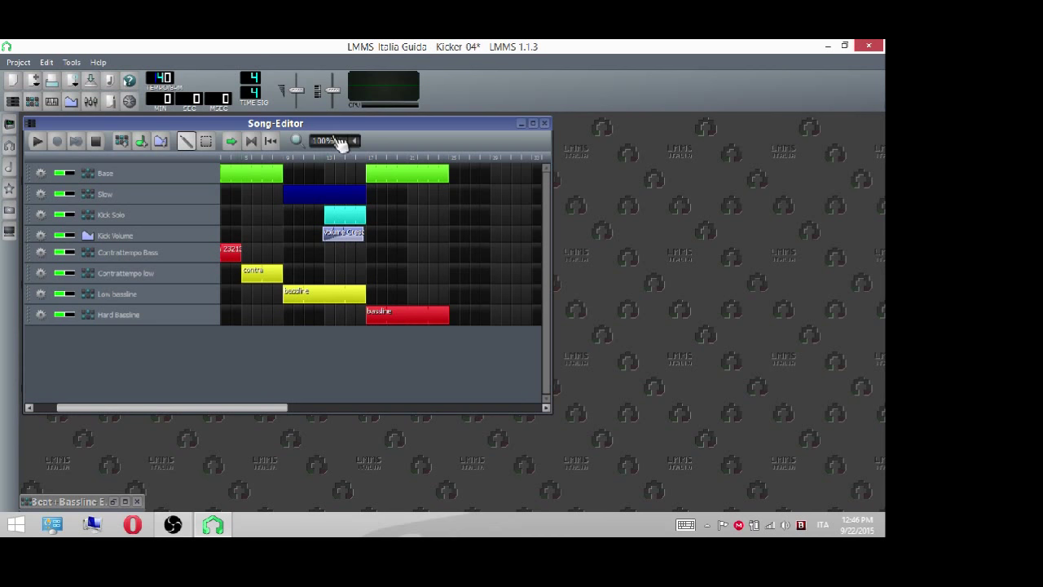
pyautogui.scroll(1, 338, 142)
pyautogui.moveTo(268, 408); pyautogui.dragTo(352, 412)
pyautogui.scroll(1, 328, 142)
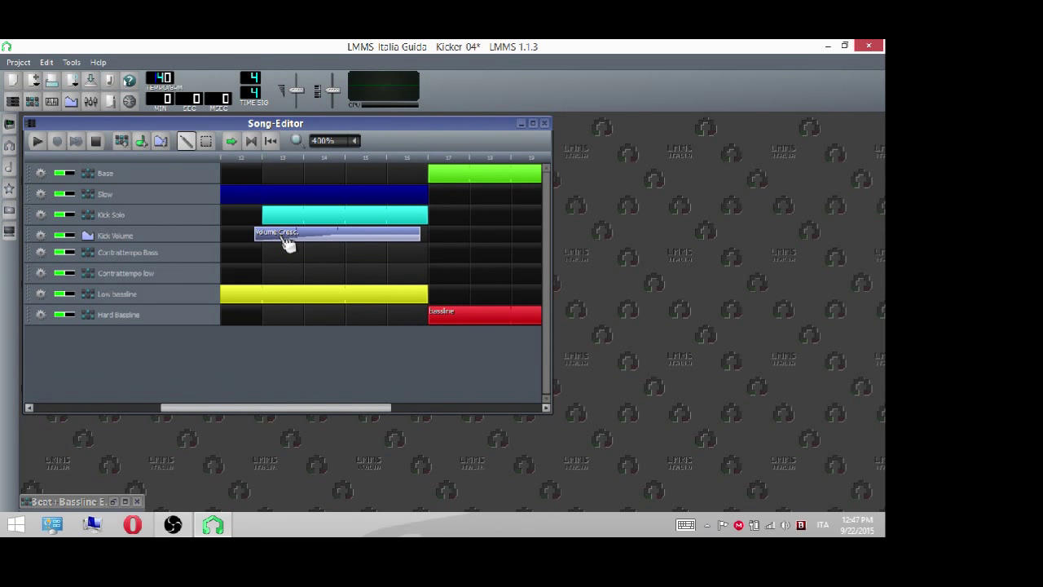
pyautogui.moveTo(287, 241); pyautogui.dragTo(294, 241)
pyautogui.moveTo(354, 236); pyautogui.dragTo(353, 235)
# - Open the Base pattern in the Beat+Bassline Editor, restore its window and place it below the first song tracks
pyautogui.scroll(2, 332, 153)
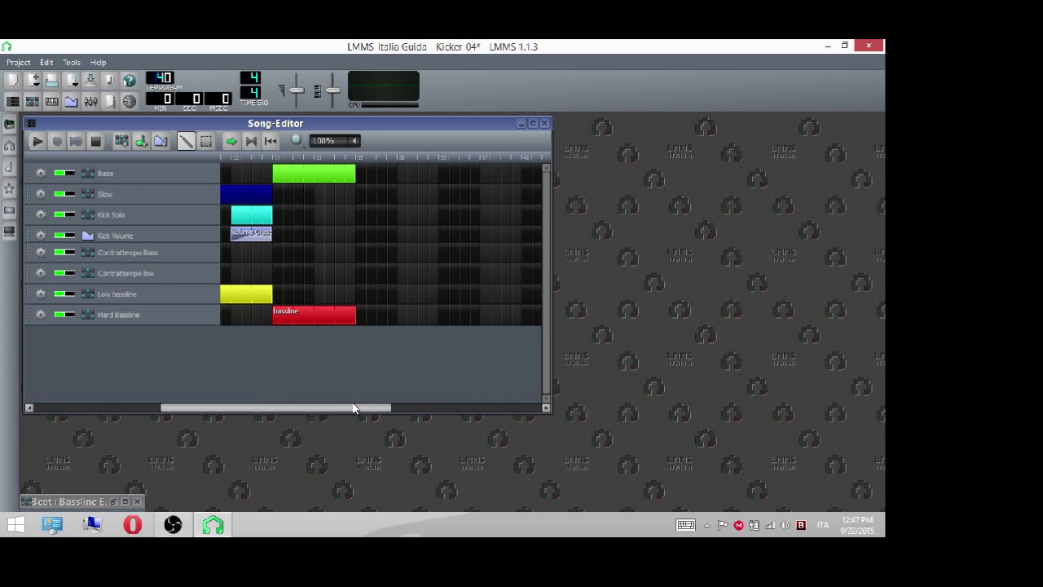
pyautogui.moveTo(353, 407); pyautogui.dragTo(135, 378)
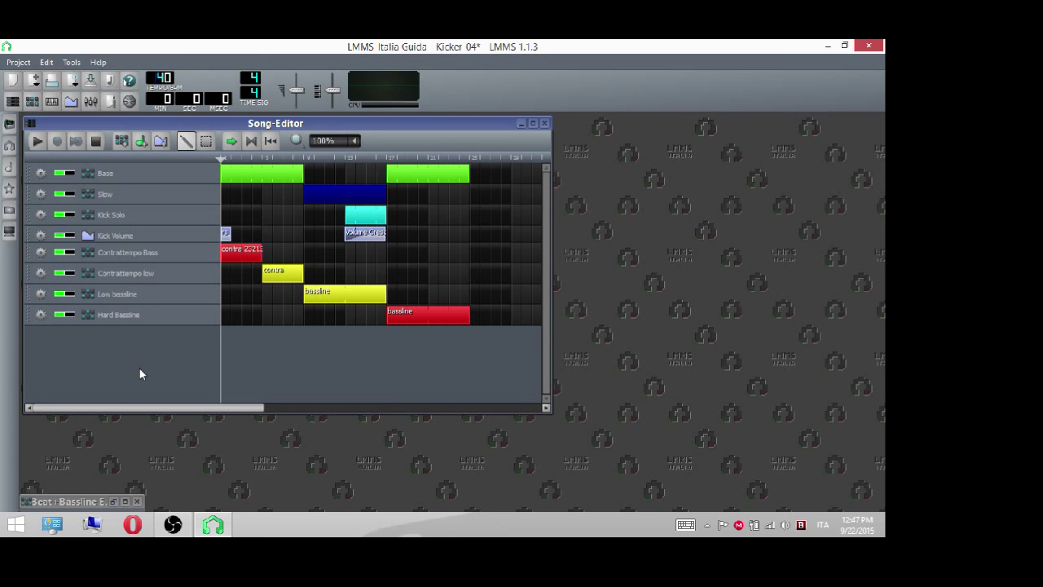
pyautogui.click(110, 174)
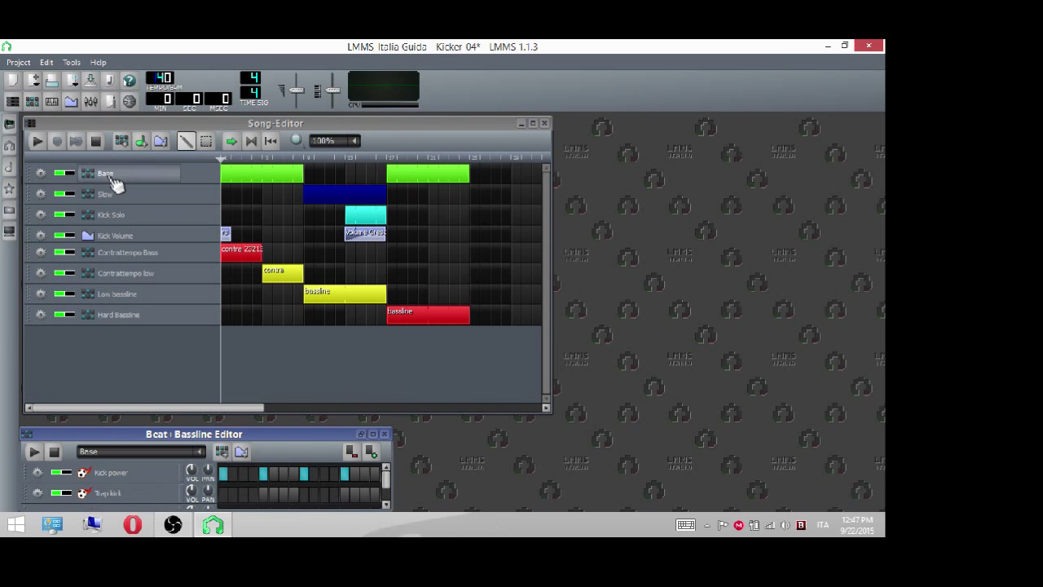
pyautogui.click(361, 434)
pyautogui.moveTo(508, 230); pyautogui.dragTo(443, 270)
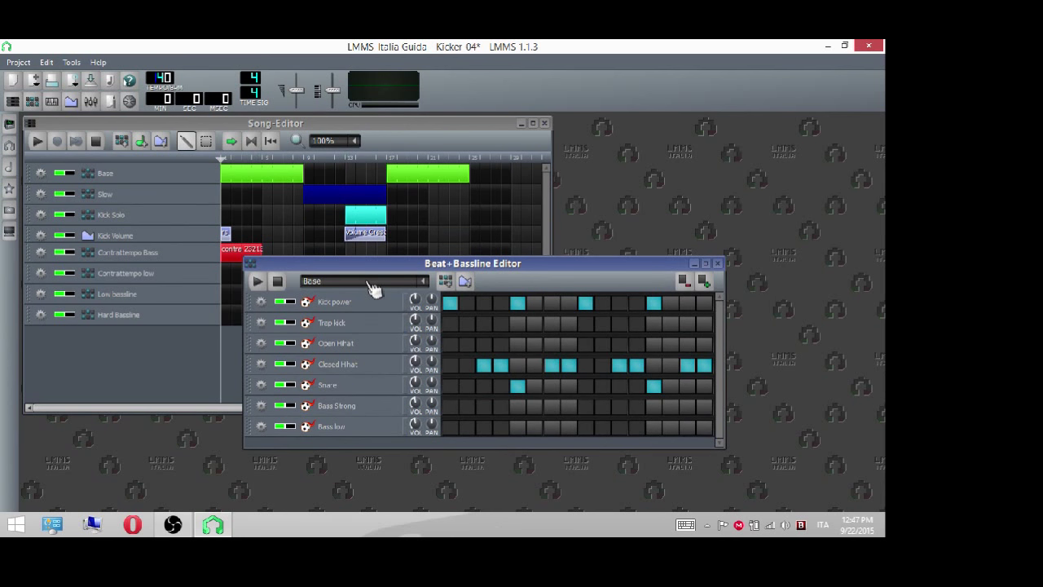
# - Open the Kick power instrument, move its window over the Song-Editor and play a few test notes
pyautogui.click(342, 303)
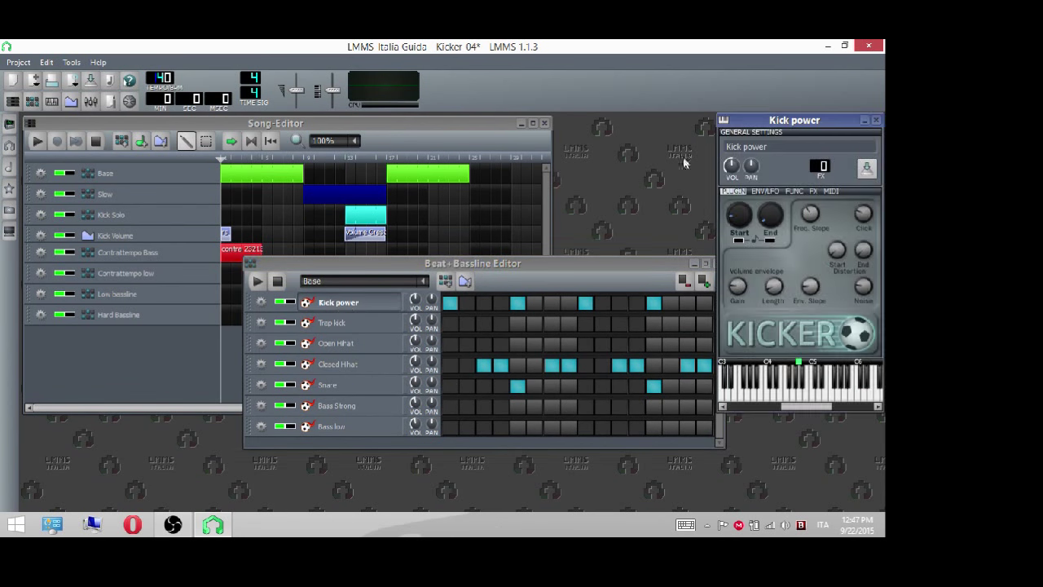
pyautogui.moveTo(767, 122); pyautogui.dragTo(375, 132)
pyautogui.click(405, 408)
pyautogui.click(405, 407)
pyautogui.click(405, 408)
# - Open the Trap kick instrument and play several test notes at different pitches
pyautogui.click(317, 326)
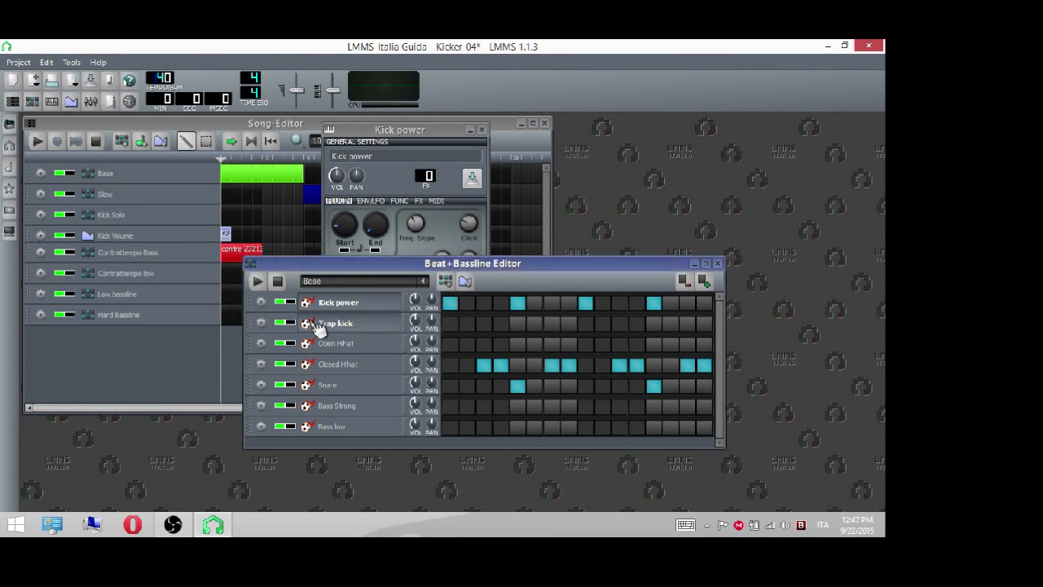
pyautogui.click(317, 325)
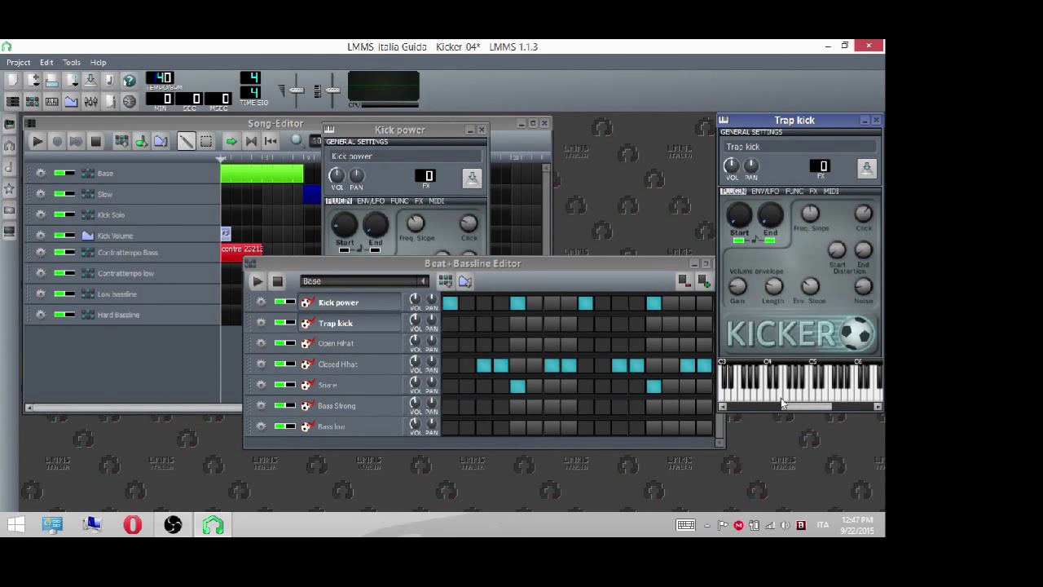
pyautogui.click(801, 396)
pyautogui.click(838, 392)
pyautogui.click(779, 393)
pyautogui.click(797, 392)
# - Open the Open Hihat instrument and play several test notes on its keyboard
pyautogui.click(341, 345)
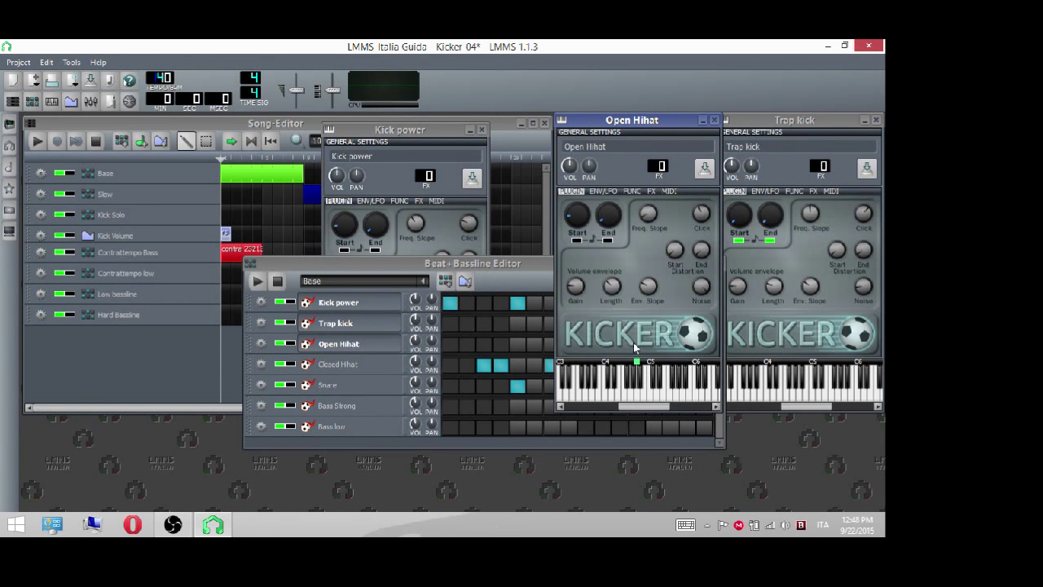
pyautogui.click(641, 396)
pyautogui.click(624, 397)
pyautogui.click(650, 396)
pyautogui.click(620, 396)
# - Open the Closed Hihat, Snare, Bass Strong and Bass low instruments one after another to audition them
pyautogui.click(388, 367)
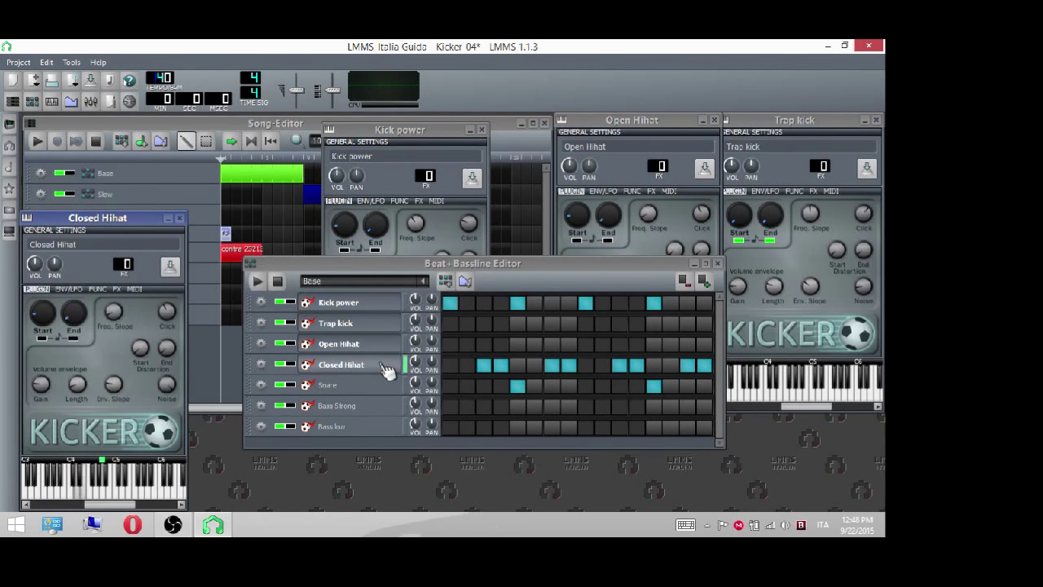
pyautogui.click(373, 388)
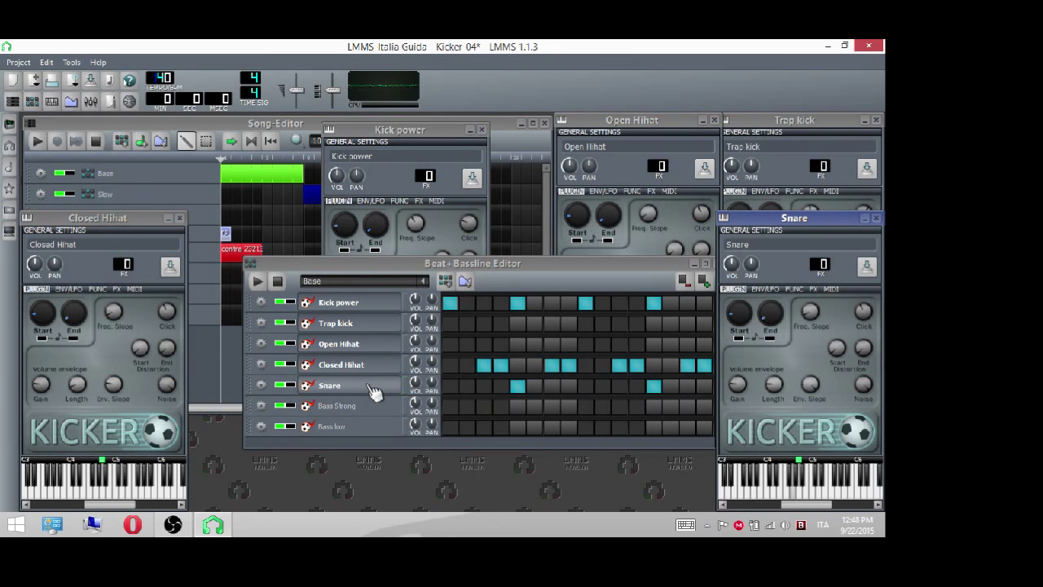
pyautogui.click(370, 411)
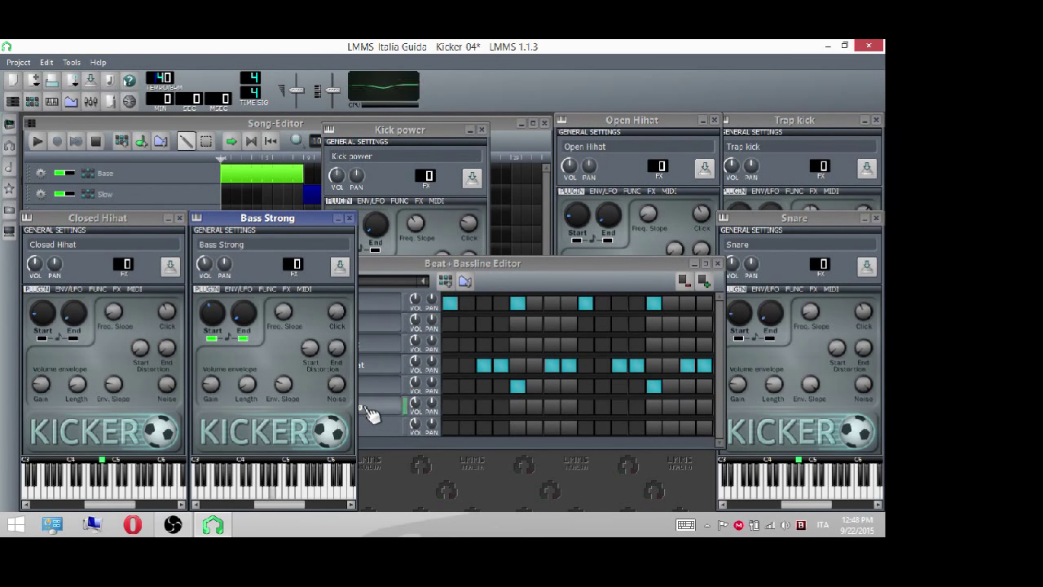
pyautogui.click(388, 433)
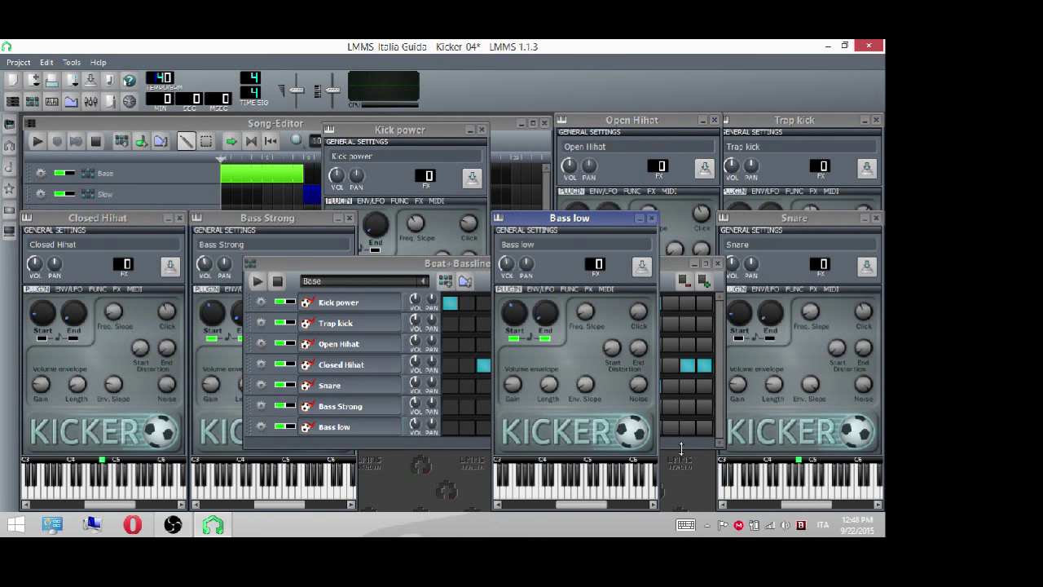
# - Close all seven instrument windows of the Base pattern and move the Beat+Bassline Editor up over the Song-Editor
pyautogui.click(367, 302)
pyautogui.click(366, 323)
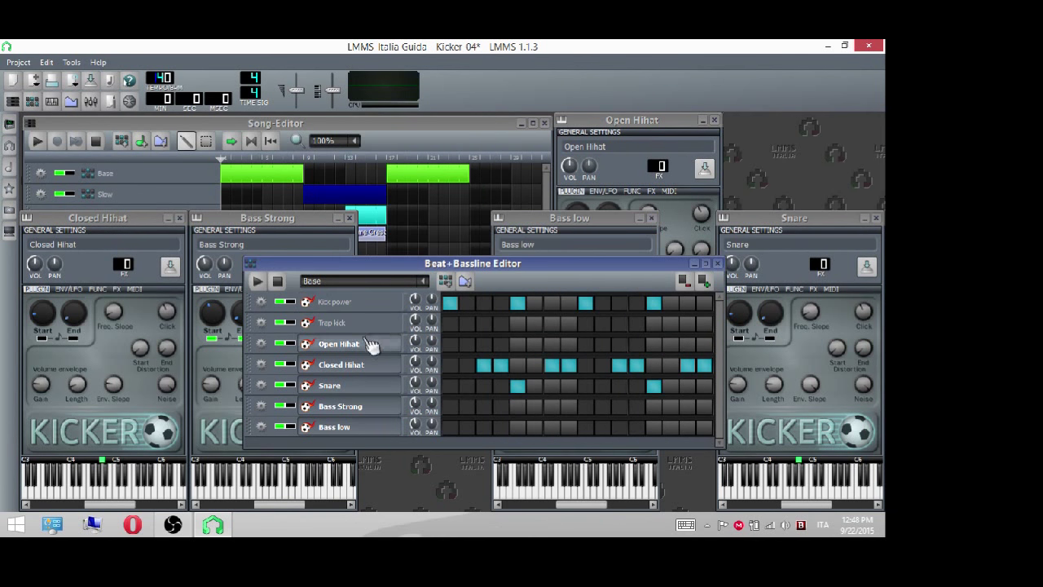
pyautogui.click(367, 343)
pyautogui.click(367, 364)
pyautogui.click(367, 384)
pyautogui.click(366, 406)
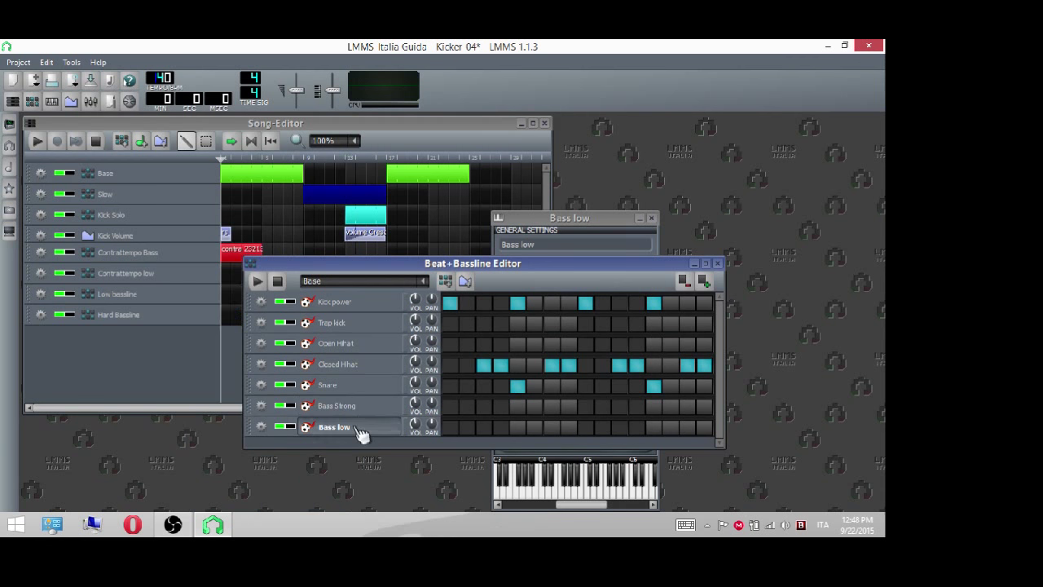
pyautogui.click(363, 427)
pyautogui.moveTo(486, 264); pyautogui.dragTo(482, 201)
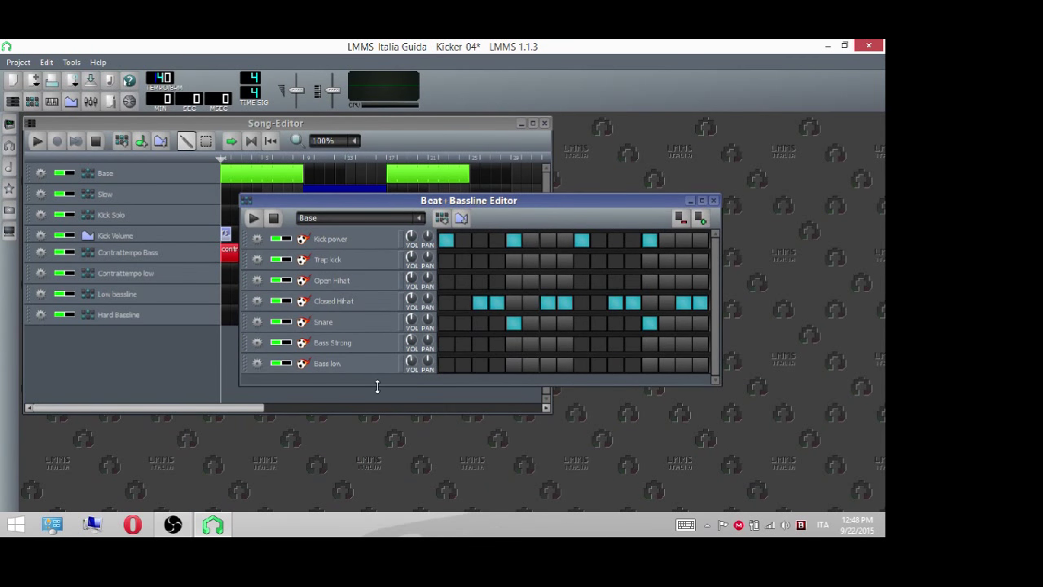
# - Add a new Kicker track to the song from the instrument plugins, widen the plugin list and open the track's instrument window
pyautogui.click(10, 143)
pyautogui.moveTo(61, 245); pyautogui.dragTo(269, 359)
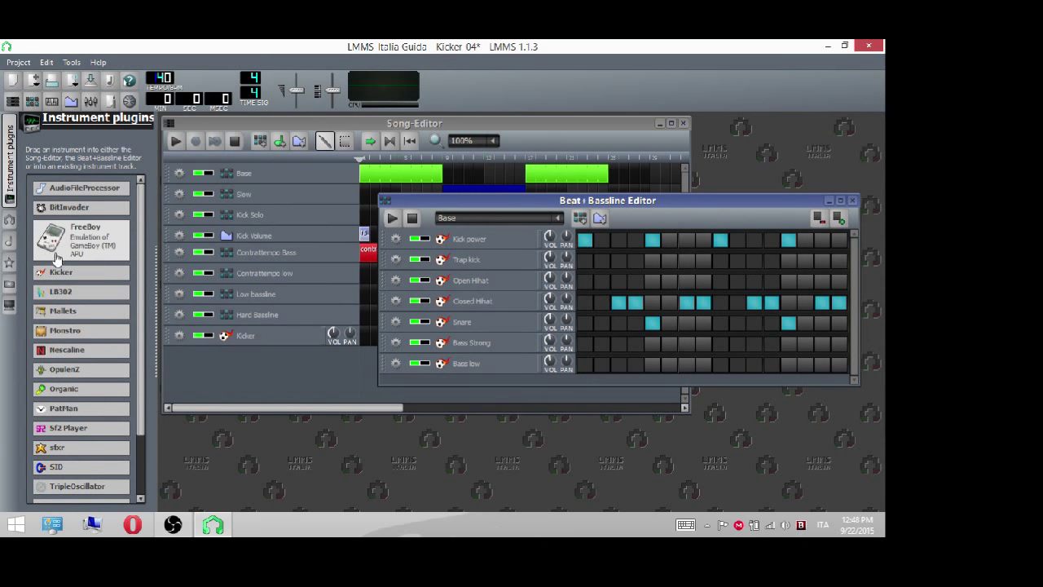
pyautogui.moveTo(77, 272)
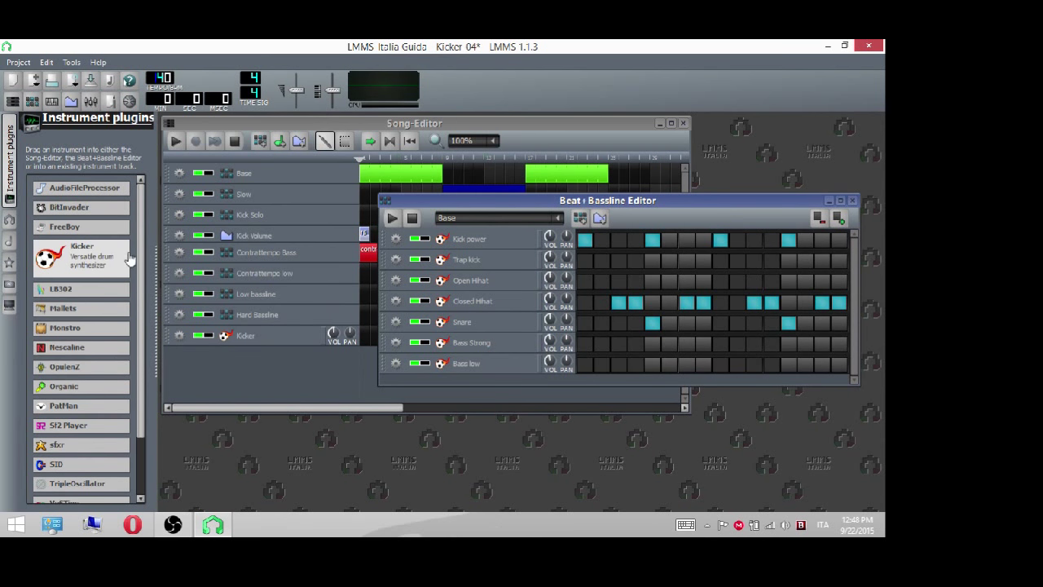
pyautogui.moveTo(155, 257); pyautogui.dragTo(228, 256)
pyautogui.moveTo(163, 249)
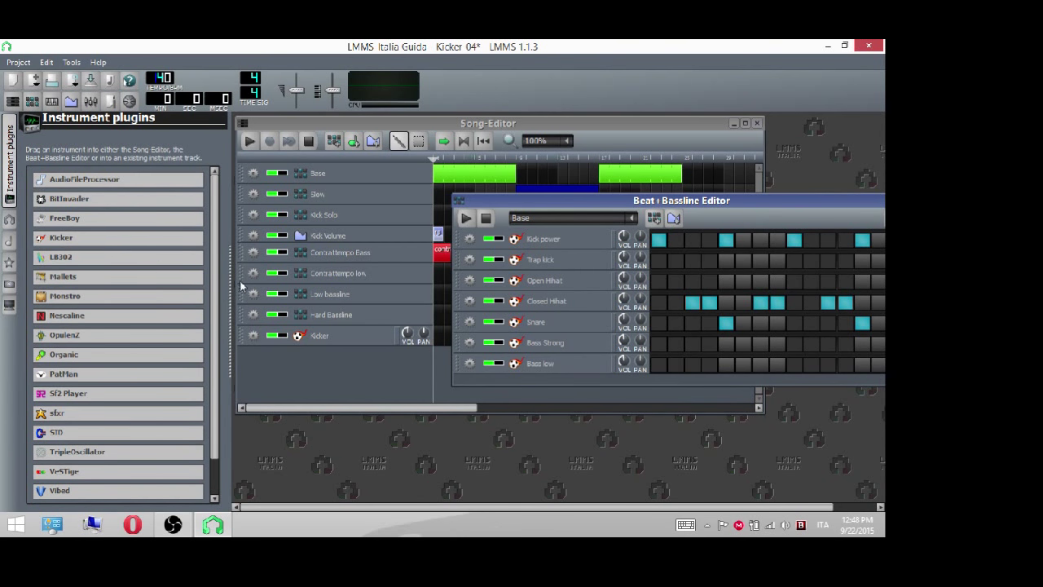
pyautogui.moveTo(231, 277); pyautogui.dragTo(205, 258)
pyautogui.click(318, 350)
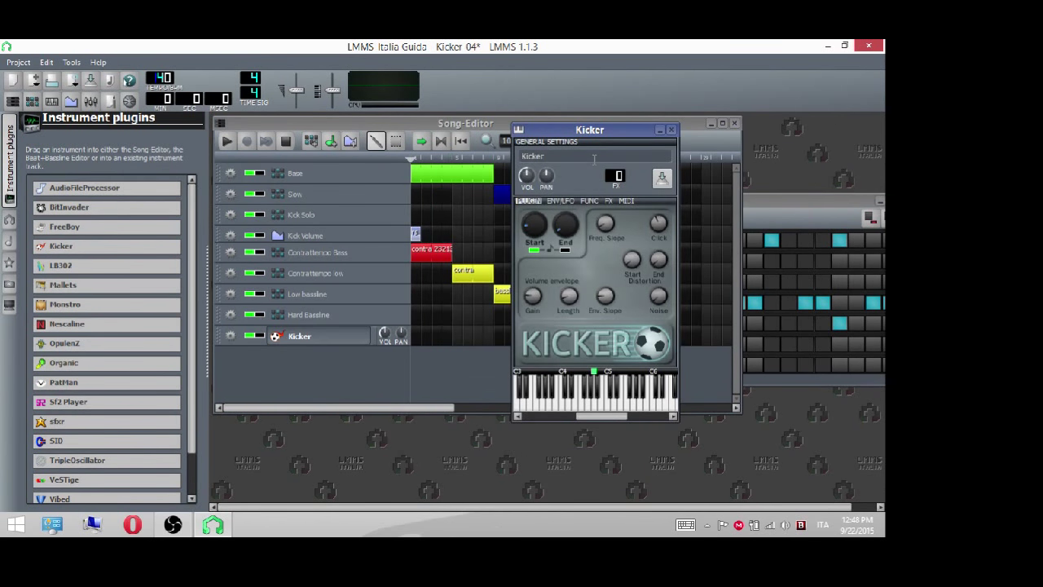
# - Move the Kicker window over the track list and look through its ENV/LFO, FUNC, FX and MIDI settings, ending on the plugin controls
pyautogui.moveTo(583, 132); pyautogui.dragTo(351, 151)
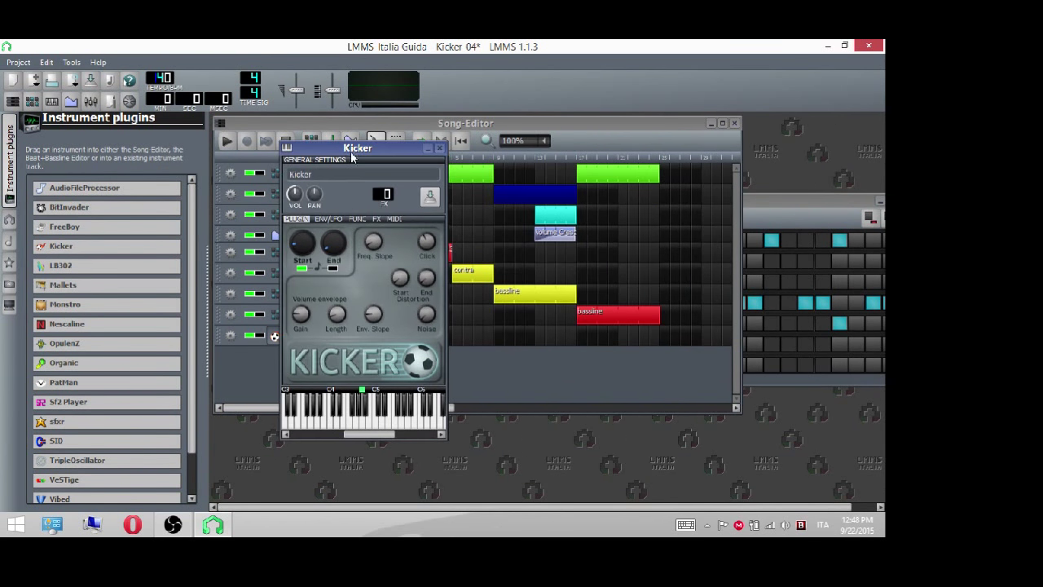
pyautogui.click(326, 219)
pyautogui.click(357, 218)
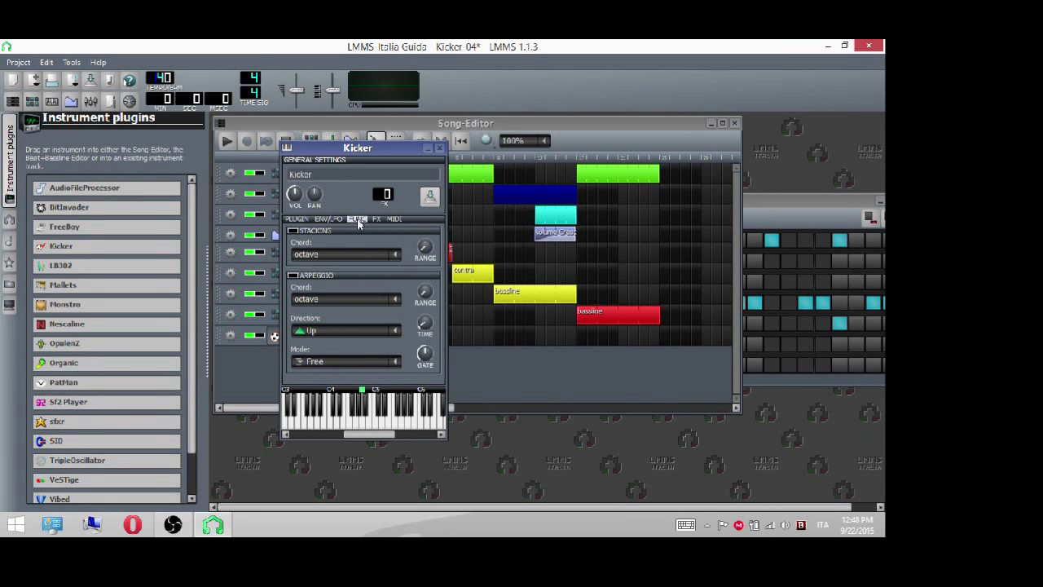
pyautogui.click(377, 218)
pyautogui.click(395, 219)
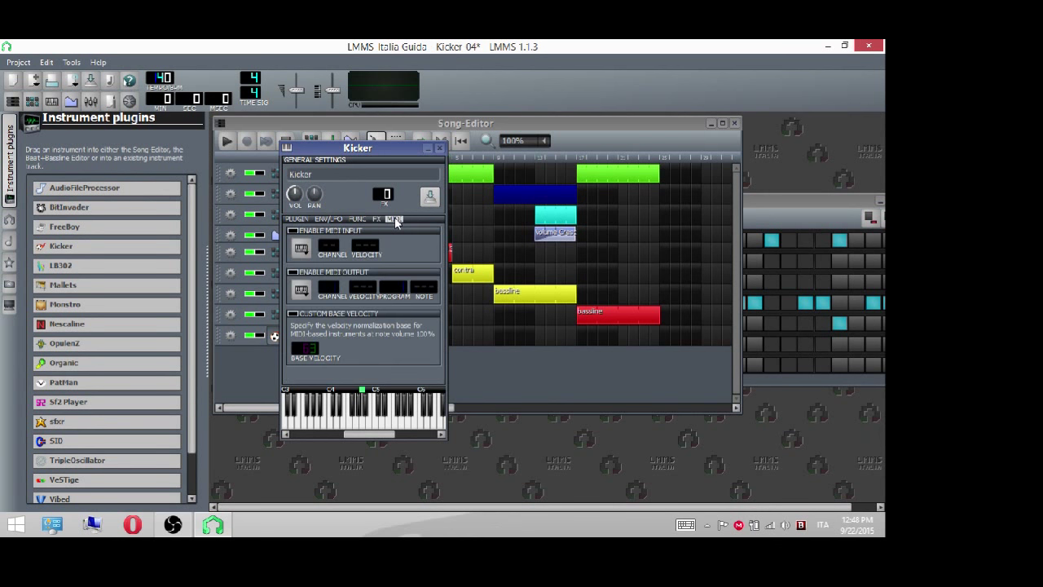
pyautogui.click(296, 218)
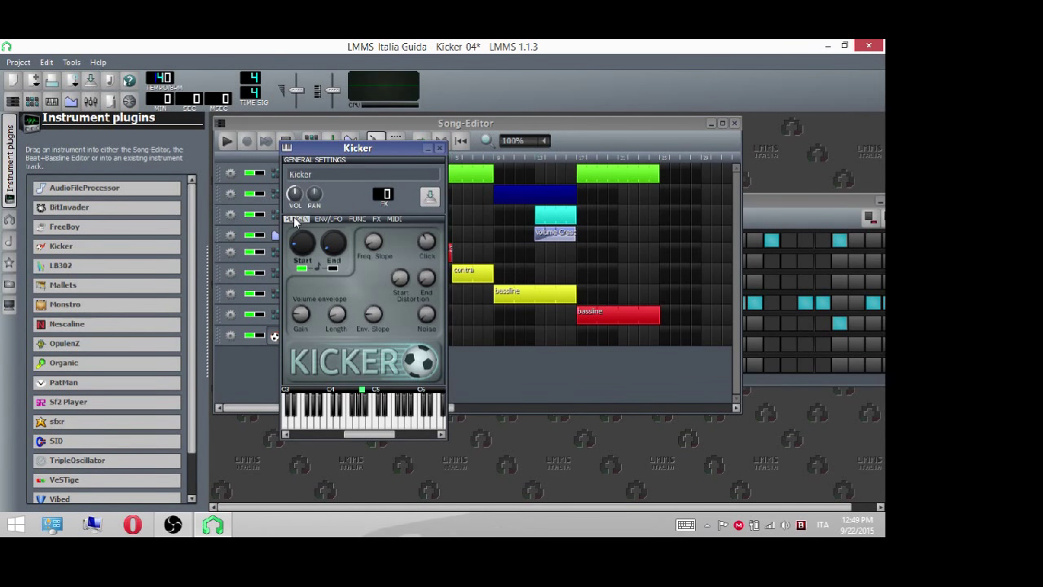
pyautogui.click(173, 525)
pyautogui.click(172, 525)
# - Reposition the Kicker window, switch note tracking from the start frequency to the end frequency and bring the keyboard's lower octaves into view
pyautogui.moveTo(351, 148); pyautogui.dragTo(404, 128)
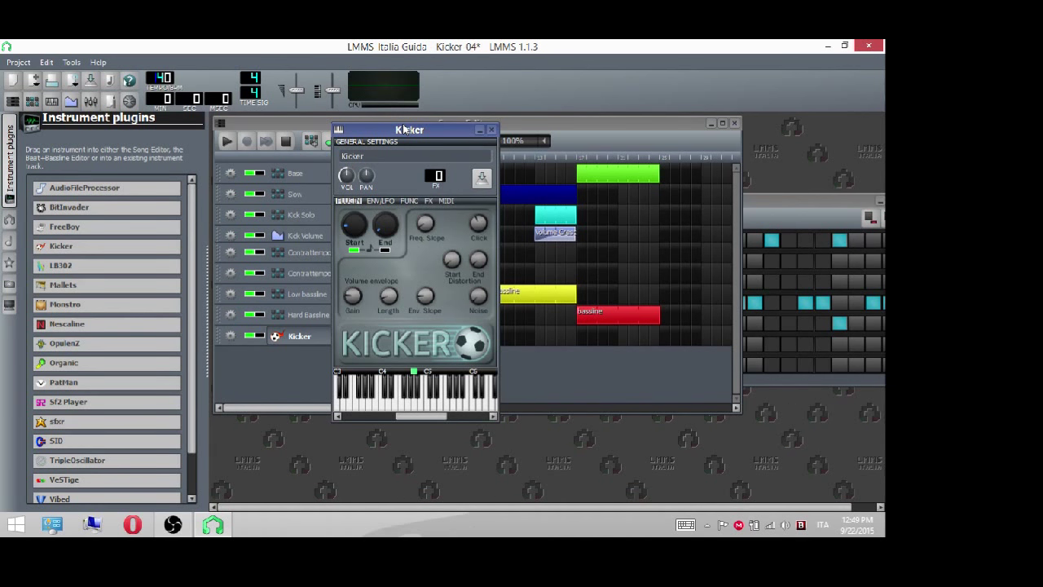
pyautogui.click(356, 250)
pyautogui.click(356, 250)
pyautogui.moveTo(386, 227); pyautogui.dragTo(359, 256)
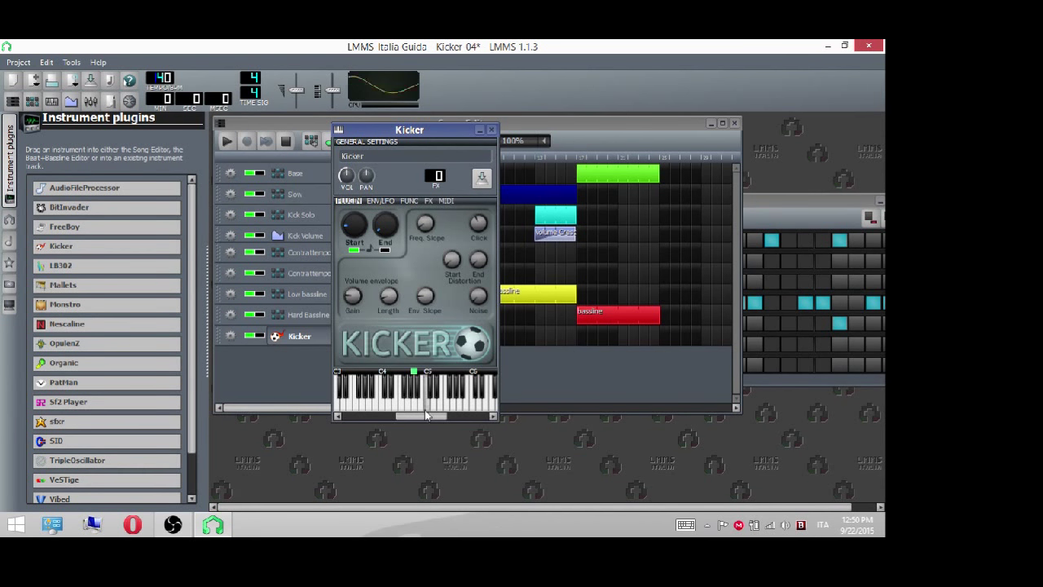
pyautogui.click(385, 250)
pyautogui.click(355, 250)
pyautogui.moveTo(401, 417)
pyautogui.mouseDown()
pyautogui.moveTo(477, 417)
pyautogui.moveTo(413, 416)
pyautogui.mouseUp()
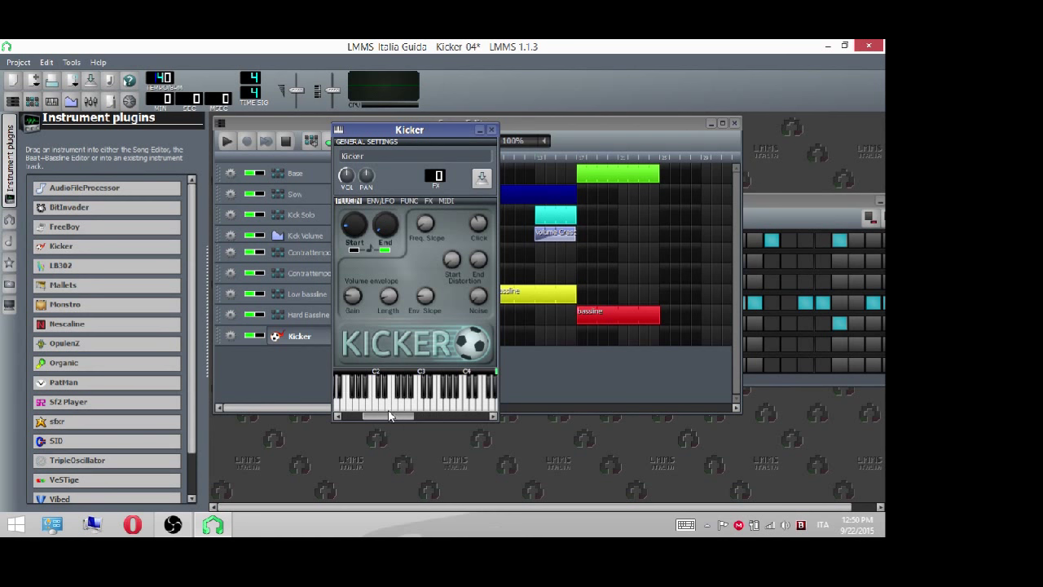
# - Enable note tracking for both the start and end frequency and play several test notes at different pitches
pyautogui.click(385, 250)
pyautogui.click(354, 250)
pyautogui.click(384, 250)
pyautogui.click(442, 397)
pyautogui.click(440, 399)
pyautogui.click(453, 401)
pyautogui.click(415, 399)
# - Turn off note tracking for both frequencies and raise Kicker's start frequency
pyautogui.click(383, 251)
pyautogui.click(355, 252)
pyautogui.moveTo(356, 227)
pyautogui.moveTo(356, 227); pyautogui.dragTo(356, 216)
pyautogui.moveTo(385, 225)
# - Play repeated test notes on Kicker to hear the fixed start and end frequencies
pyautogui.click(421, 407)
pyautogui.click(421, 407)
pyautogui.click(422, 407)
pyautogui.click(419, 403)
pyautogui.click(419, 404)
pyautogui.press('x')
pyautogui.click(419, 403)
pyautogui.click(418, 403)
pyautogui.press('x')
pyautogui.press('z')
# - Adjust Kicker's frequency slope with small turns of its knob
pyautogui.click(427, 227)
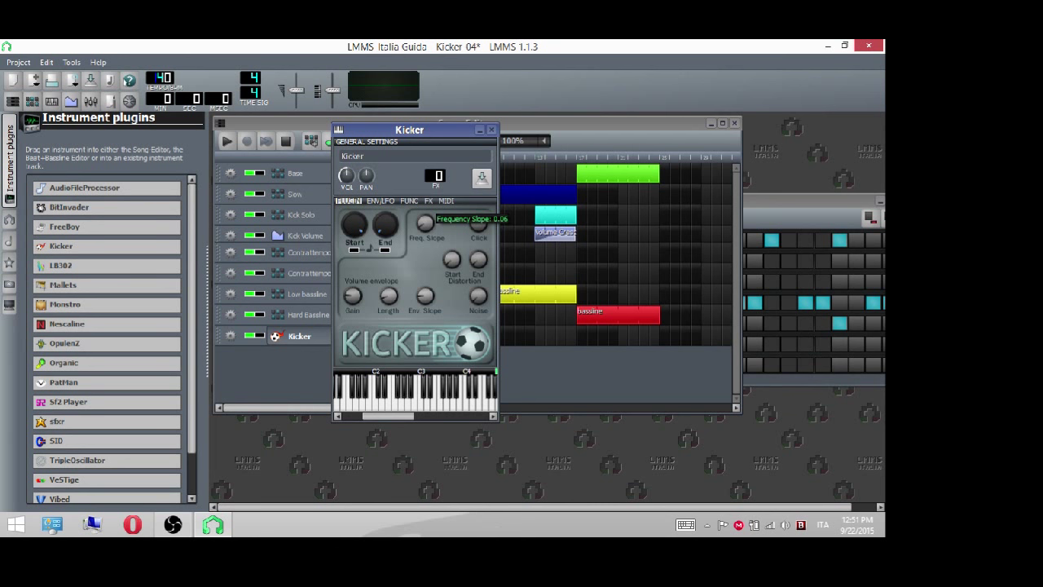
pyautogui.moveTo(427, 227); pyautogui.dragTo(426, 226)
pyautogui.moveTo(427, 225)
pyautogui.mouseDown()
pyautogui.moveTo(426, 253)
pyautogui.moveTo(432, 231)
pyautogui.mouseUp()
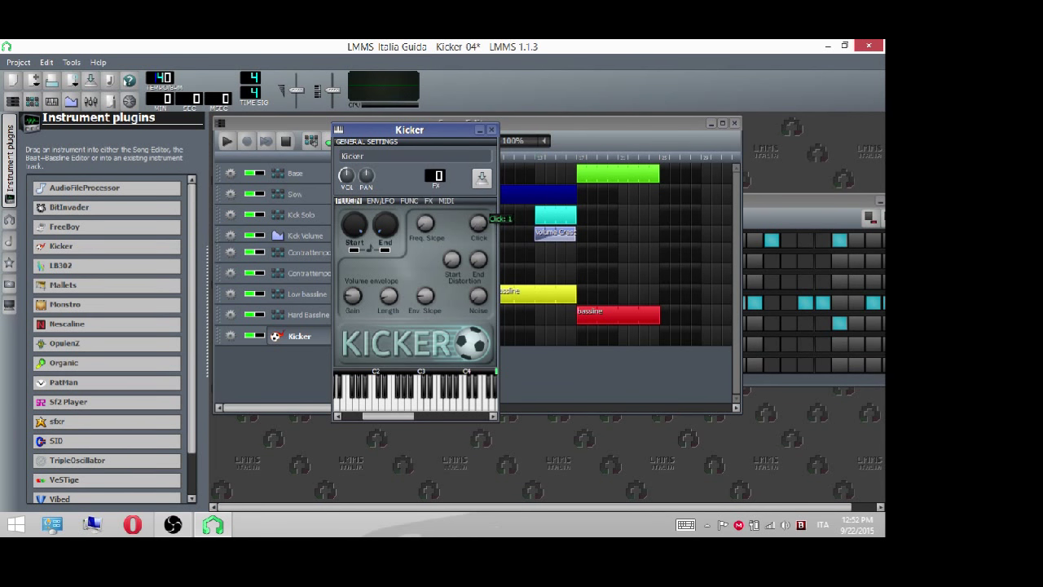
# - Set Kicker's Click amount to 1 by numeric entry, and reopen that entry and cancel it
pyautogui.click(481, 228)
pyautogui.doubleClick(481, 228)
pyautogui.write('1')
pyautogui.press('Return')
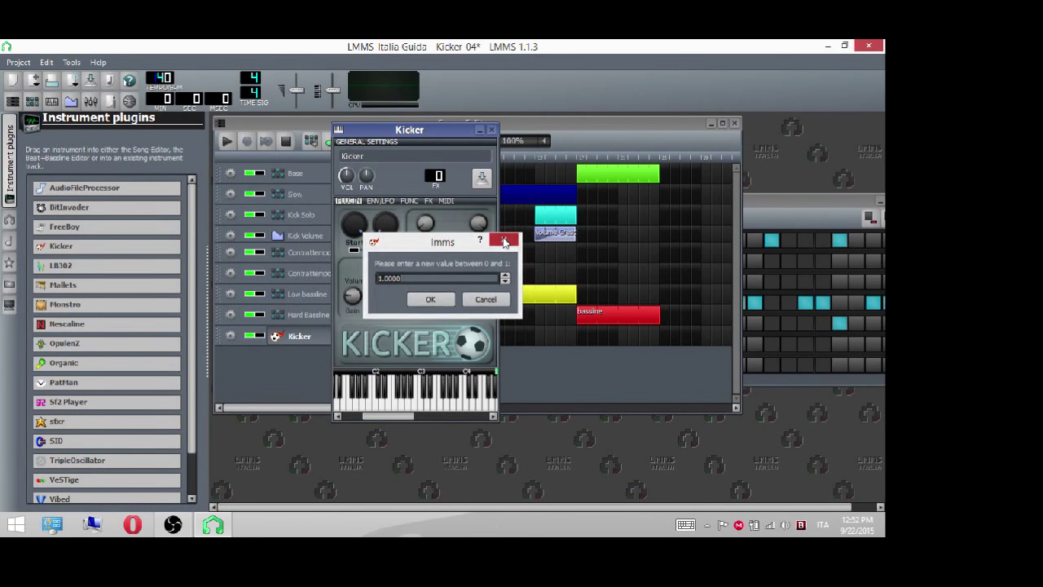
pyautogui.doubleClick(481, 228)
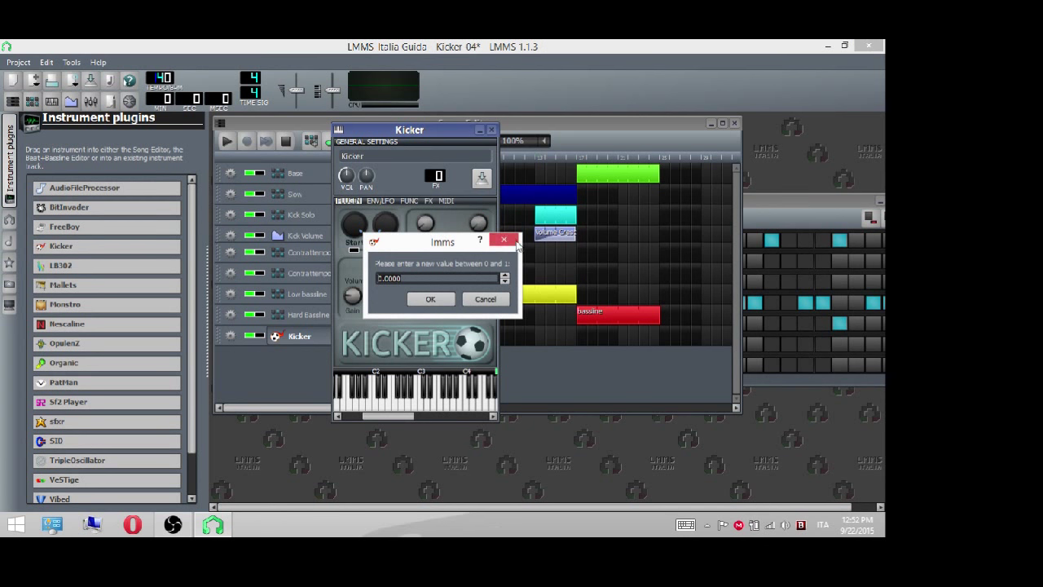
pyautogui.click(504, 239)
# - Fine-tune Kicker's Click amount with several small turns of its knob
pyautogui.click(479, 224)
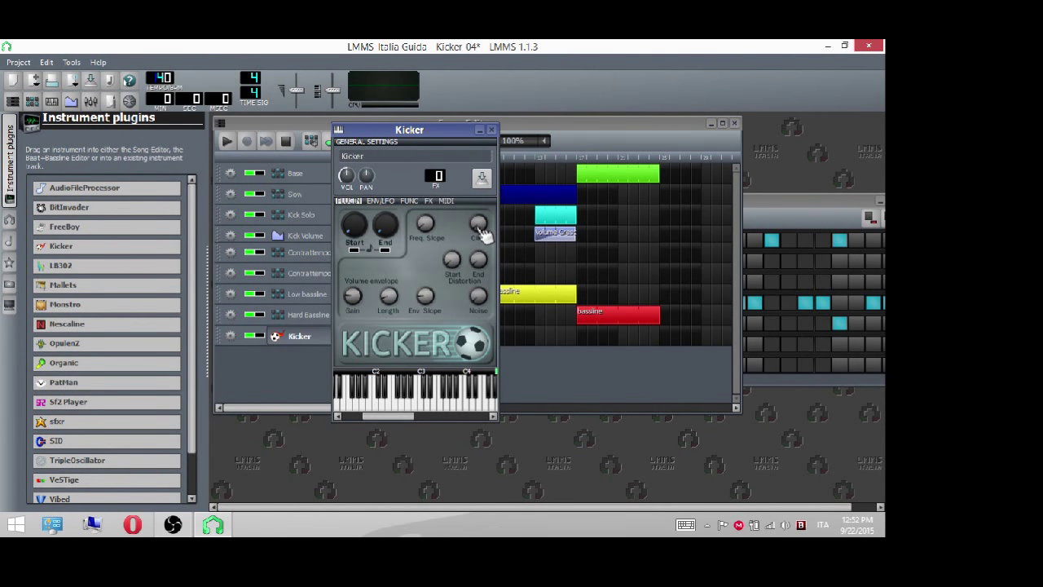
pyautogui.moveTo(482, 232); pyautogui.dragTo(484, 231)
pyautogui.click(485, 233)
pyautogui.click(487, 233)
pyautogui.moveTo(486, 234); pyautogui.dragTo(479, 237)
# - Adjust Kicker's frequency slope and its distortion start and end, taking the distortion start to 100
pyautogui.click(355, 231)
pyautogui.click(453, 262)
pyautogui.click(490, 264)
pyautogui.click(487, 262)
pyautogui.click(451, 258)
pyautogui.click(425, 223)
pyautogui.moveTo(424, 224); pyautogui.dragTo(425, 241)
pyautogui.moveTo(478, 259); pyautogui.dragTo(478, 259)
pyautogui.moveTo(431, 231); pyautogui.dragTo(430, 233)
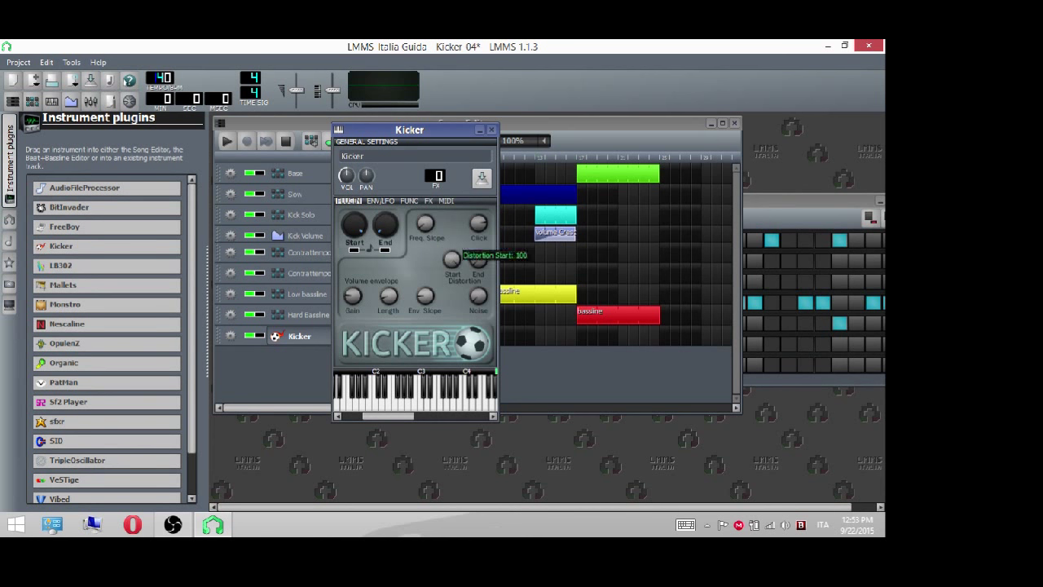
pyautogui.doubleClick(448, 259)
pyautogui.click(449, 294)
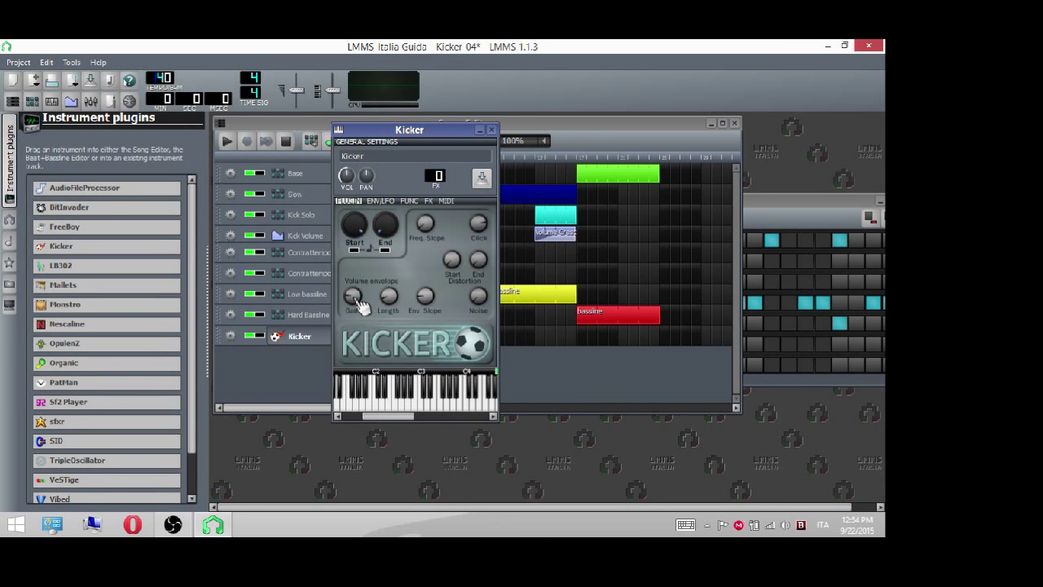
# - Set the volume envelope's gain to about 1.1, and open the Length's numeric entry and cancel it
pyautogui.moveTo(358, 305)
pyautogui.mouseDown()
pyautogui.moveTo(358, 284)
pyautogui.moveTo(358, 300)
pyautogui.mouseUp()
pyautogui.moveTo(353, 296); pyautogui.dragTo(353, 292)
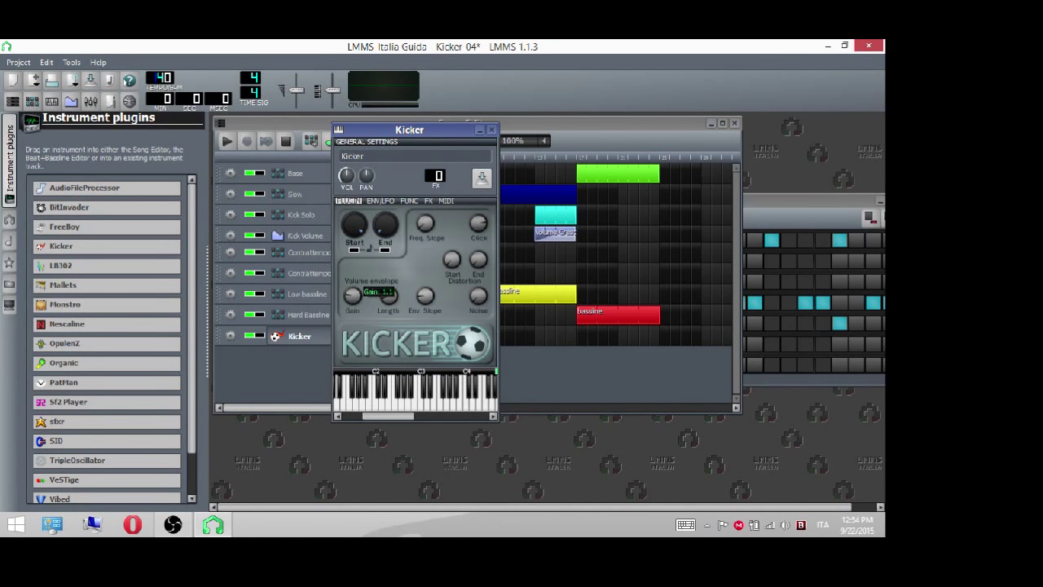
pyautogui.doubleClick(400, 307)
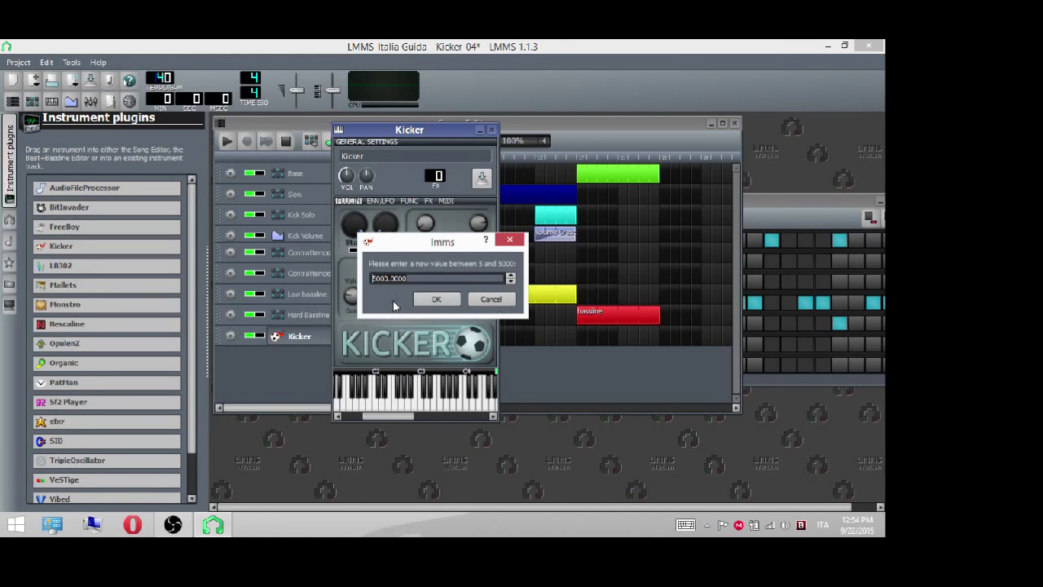
pyautogui.click(491, 299)
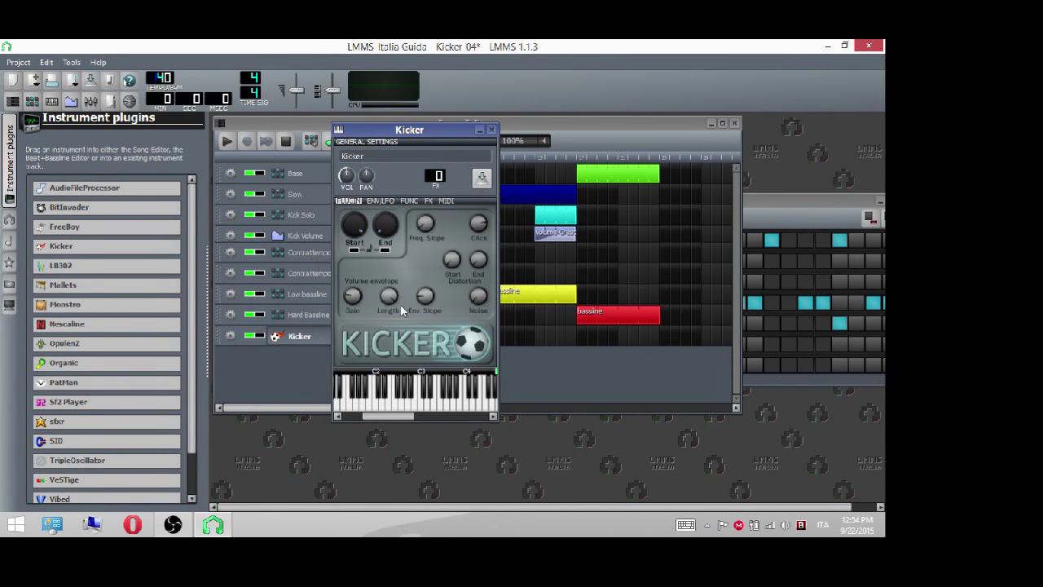
# - Adjust the volume envelope's length and the end frequency, toggling the end frequency's note tracking on and off
pyautogui.click(389, 302)
pyautogui.click(387, 233)
pyautogui.moveTo(388, 232); pyautogui.dragTo(387, 226)
pyautogui.moveTo(389, 296)
pyautogui.mouseDown()
pyautogui.moveTo(389, 309)
pyautogui.moveTo(391, 298)
pyautogui.mouseUp()
pyautogui.click(385, 249)
pyautogui.click(386, 251)
pyautogui.doubleClick(389, 296)
pyautogui.click(485, 300)
pyautogui.click(392, 298)
# - Adjust the volume envelope's slope, first up and back down
pyautogui.click(425, 298)
pyautogui.moveTo(430, 298); pyautogui.dragTo(431, 274)
pyautogui.moveTo(425, 295)
pyautogui.mouseDown()
pyautogui.moveTo(425, 272)
pyautogui.moveTo(429, 301)
pyautogui.mouseUp()
# - Create a block on the Kick Volume track below the second Base block, open it and draw a linear ramp from near 1 down towards 0
pyautogui.click(611, 241)
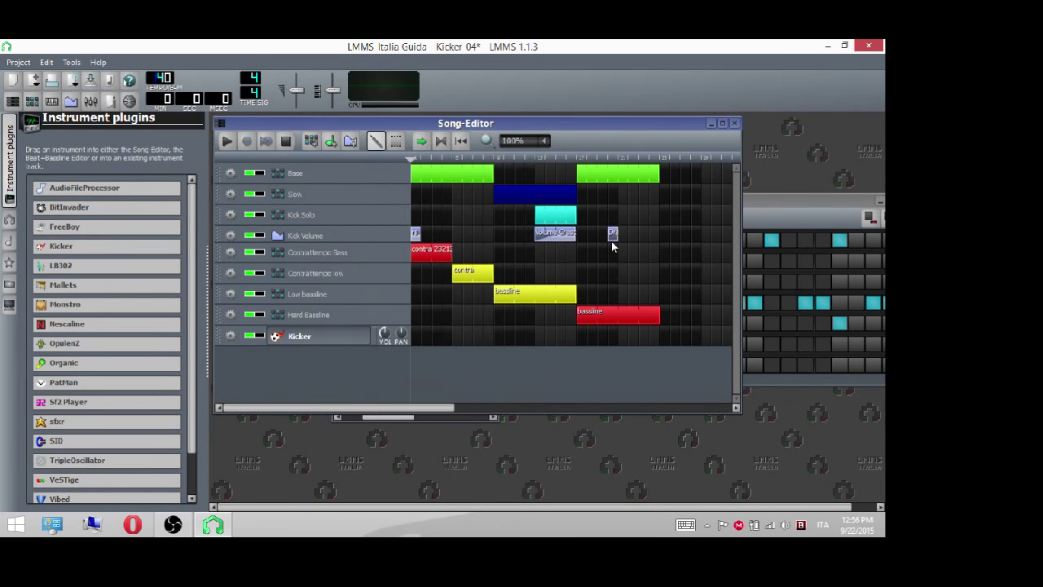
pyautogui.doubleClick(612, 234)
pyautogui.click(420, 161)
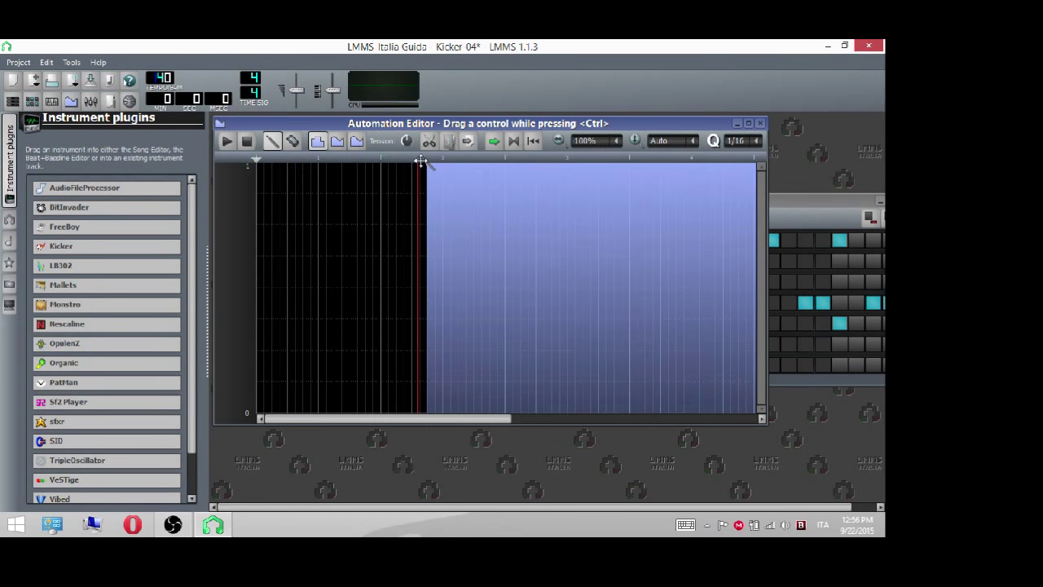
pyautogui.click(364, 177)
pyautogui.moveTo(364, 177)
pyautogui.mouseDown()
pyautogui.moveTo(302, 175)
pyautogui.moveTo(240, 155)
pyautogui.mouseUp()
pyautogui.moveTo(421, 170); pyautogui.dragTo(524, 400)
pyautogui.click(342, 145)
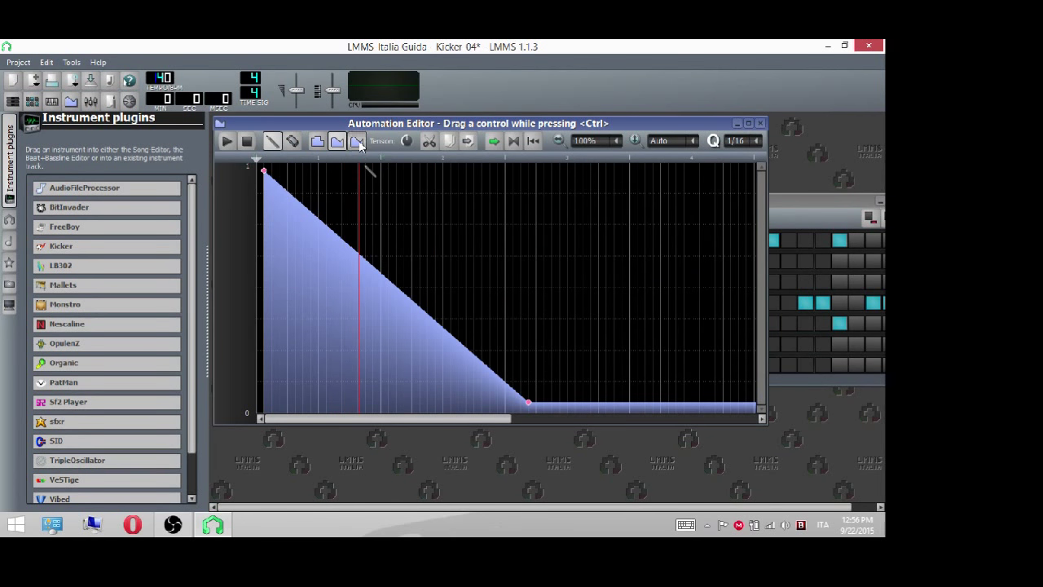
# - Switch the automation to cubic Hermite progression and bend the curve with a middle point, placing it at about 0.66
pyautogui.click(357, 142)
pyautogui.moveTo(337, 345); pyautogui.dragTo(311, 356)
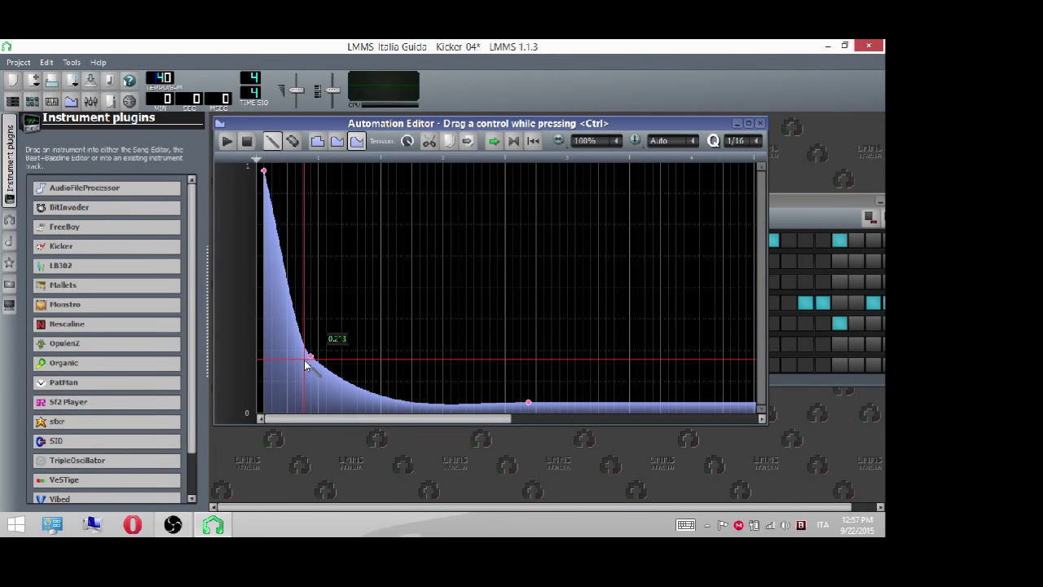
pyautogui.moveTo(313, 356); pyautogui.dragTo(440, 247)
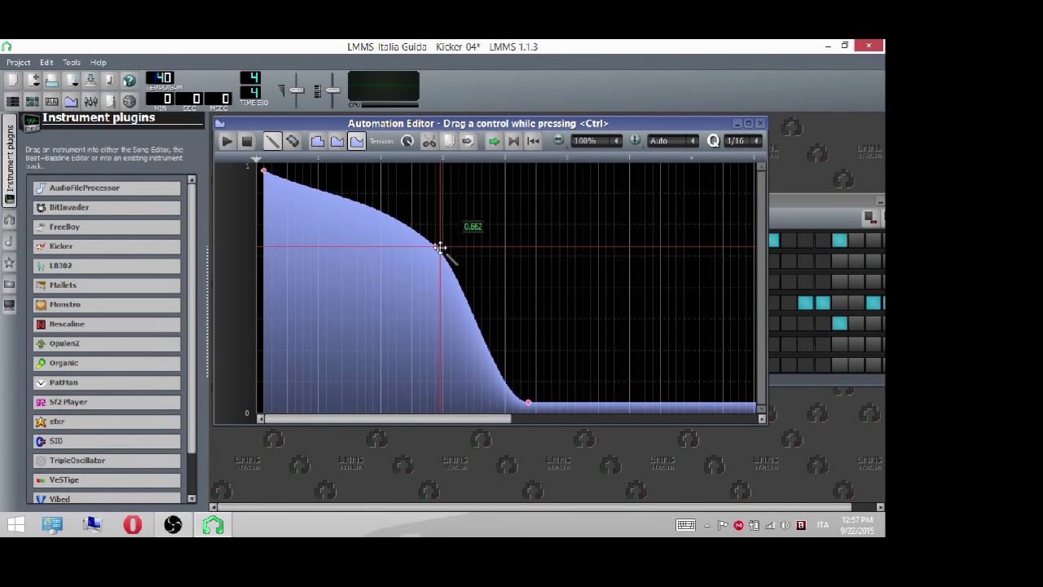
pyautogui.moveTo(440, 247); pyautogui.dragTo(440, 247)
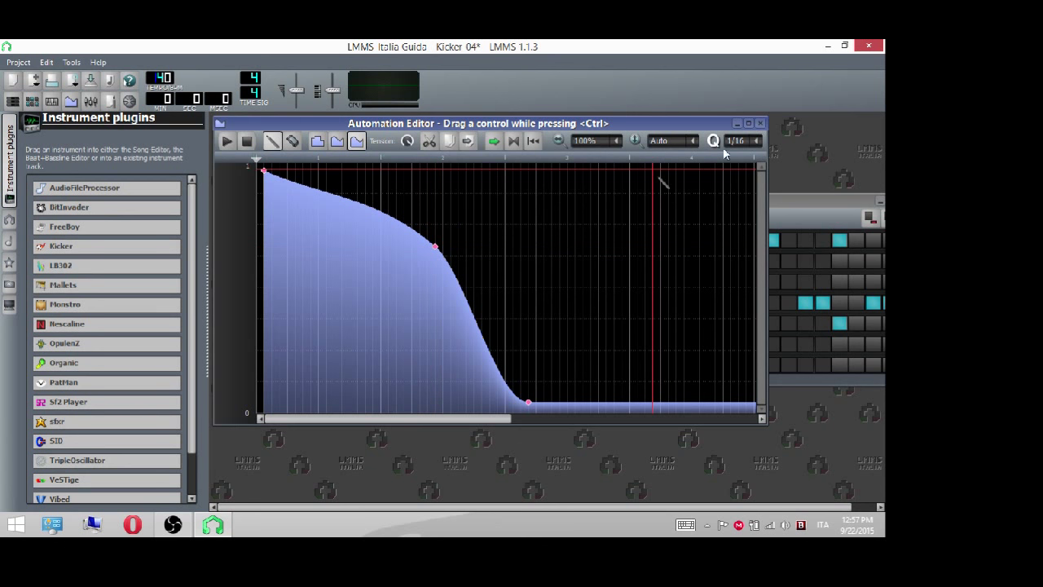
# - Close the automation curve and delete the demonstration block below the second Base block on the Kick Volume track
pyautogui.click(759, 123)
pyautogui.rightClick(614, 234)
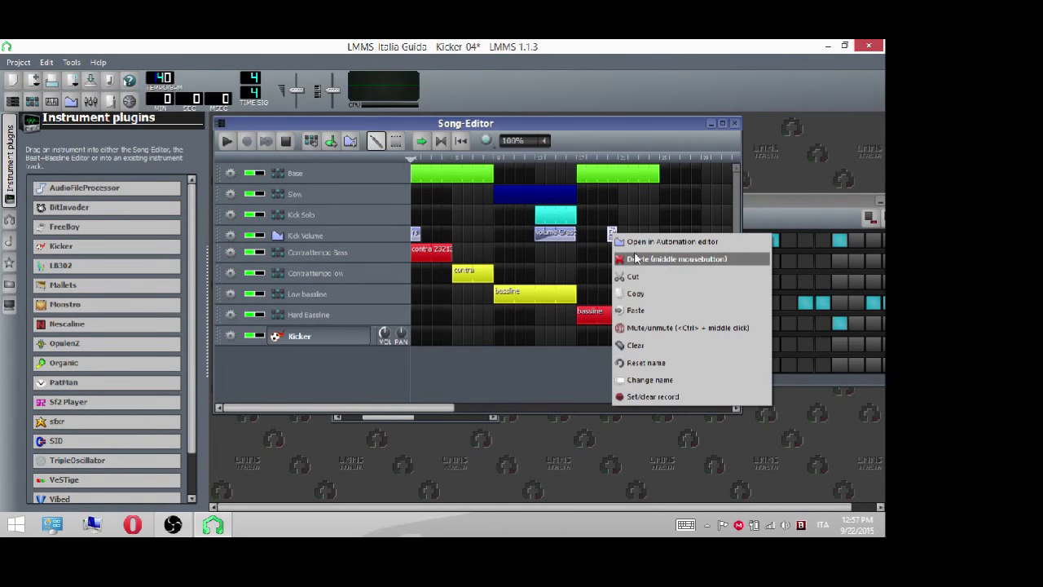
pyautogui.click(643, 262)
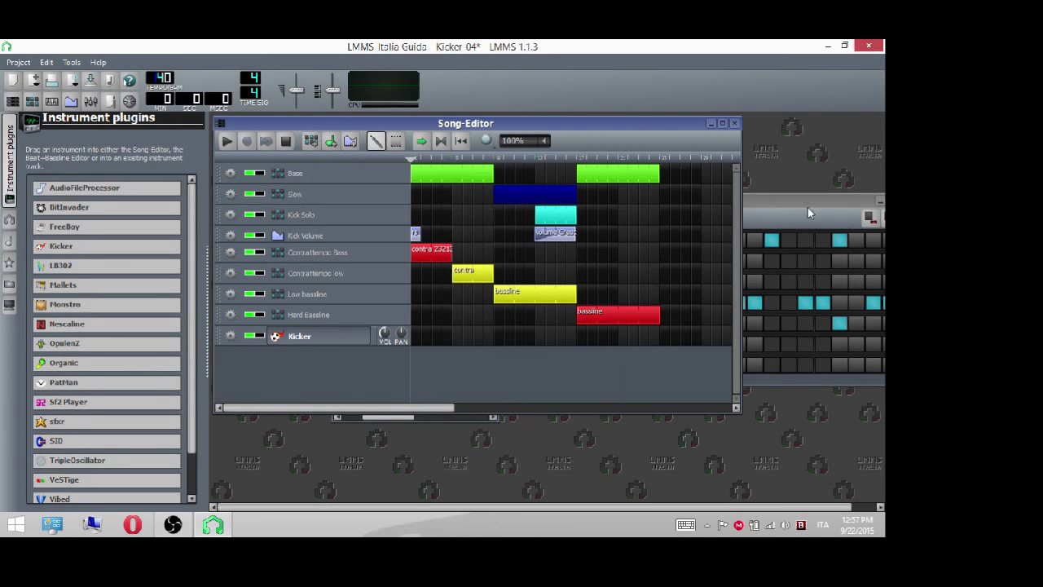
# - Reopen the instrument of the Kicker track and adjust its noise amount and distortion start
pyautogui.click(310, 342)
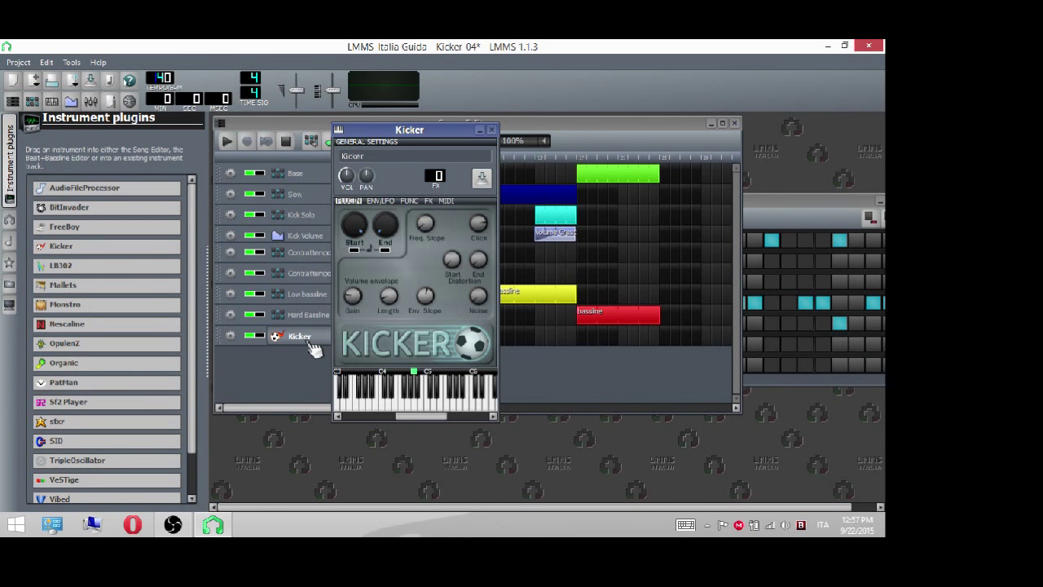
pyautogui.click(478, 300)
pyautogui.moveTo(478, 300); pyautogui.dragTo(478, 299)
pyautogui.moveTo(478, 300); pyautogui.dragTo(479, 302)
pyautogui.moveTo(451, 259); pyautogui.dragTo(451, 259)
pyautogui.click(451, 260)
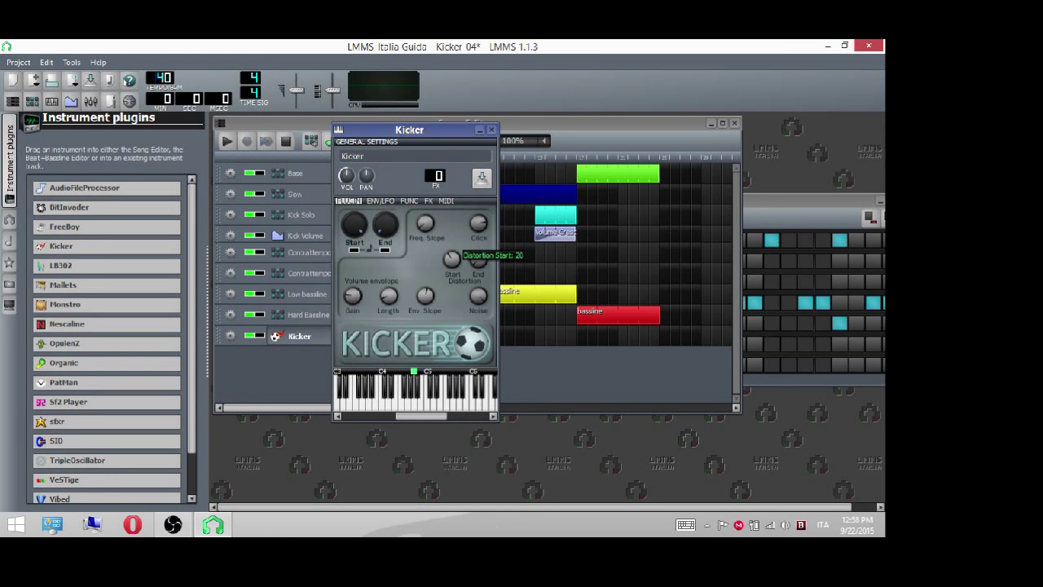
pyautogui.moveTo(447, 279); pyautogui.dragTo(448, 278)
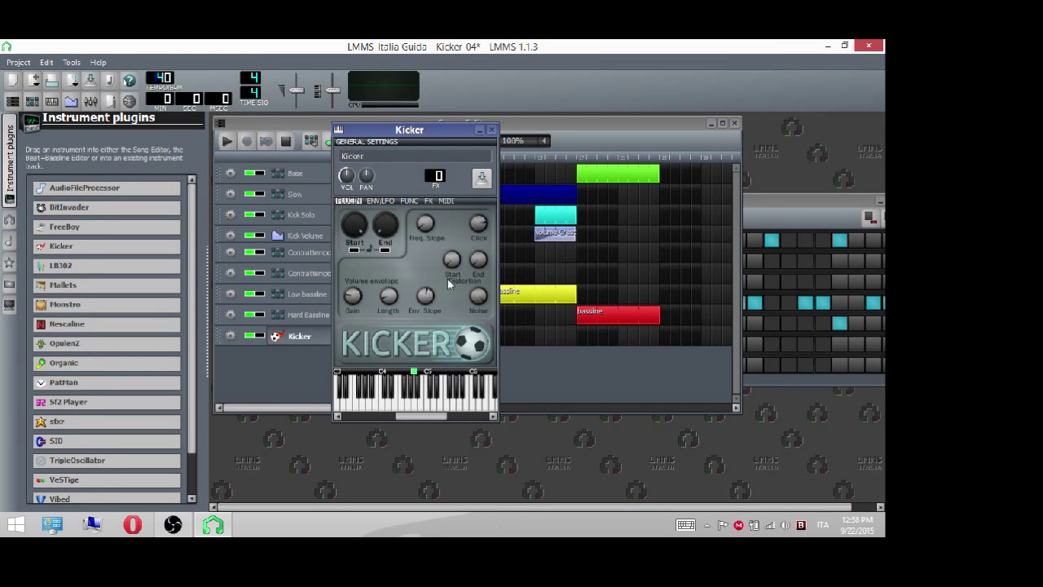
# - Adjust the Kicker's volume envelope length and click amount, and show its envelope and LFO settings
pyautogui.click(388, 296)
pyautogui.moveTo(388, 297); pyautogui.dragTo(402, 295)
pyautogui.moveTo(478, 223); pyautogui.dragTo(478, 223)
pyautogui.click(378, 201)
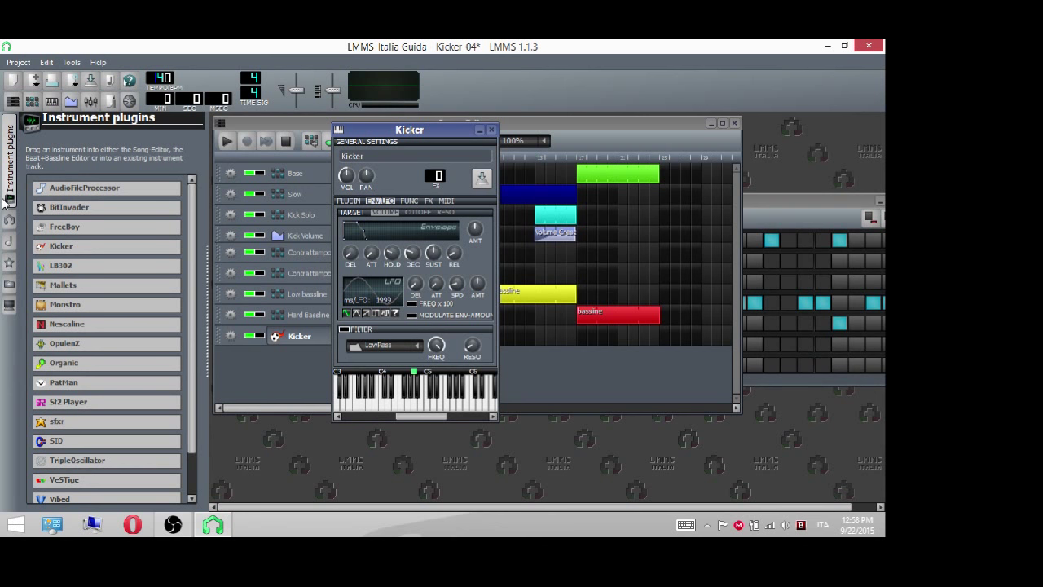
# - Expand the Kicker folder in My presets and audition TrapKick, TR909-RimShot and SnareMarch
pyautogui.click(9, 262)
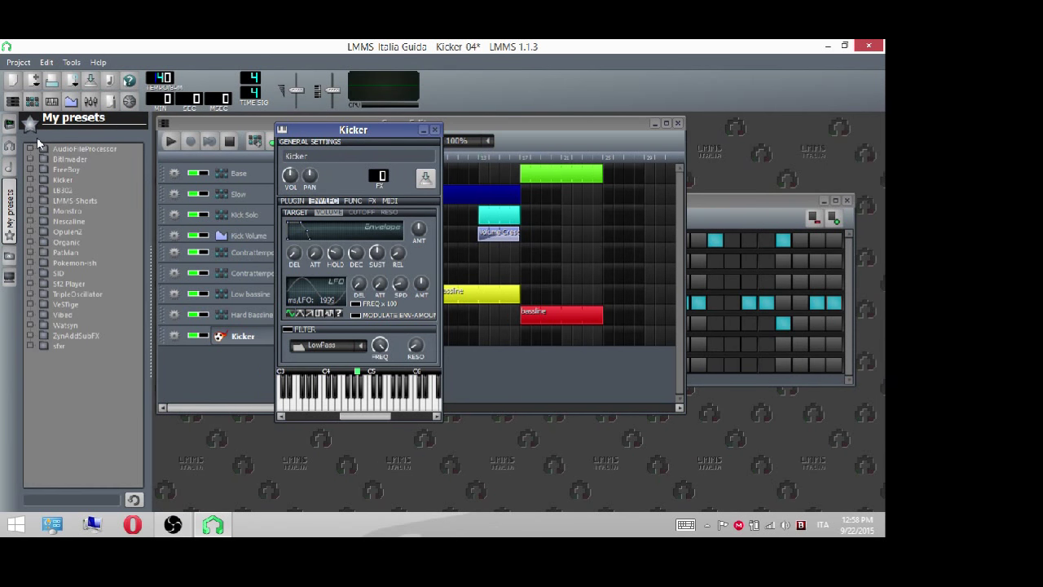
pyautogui.click(30, 180)
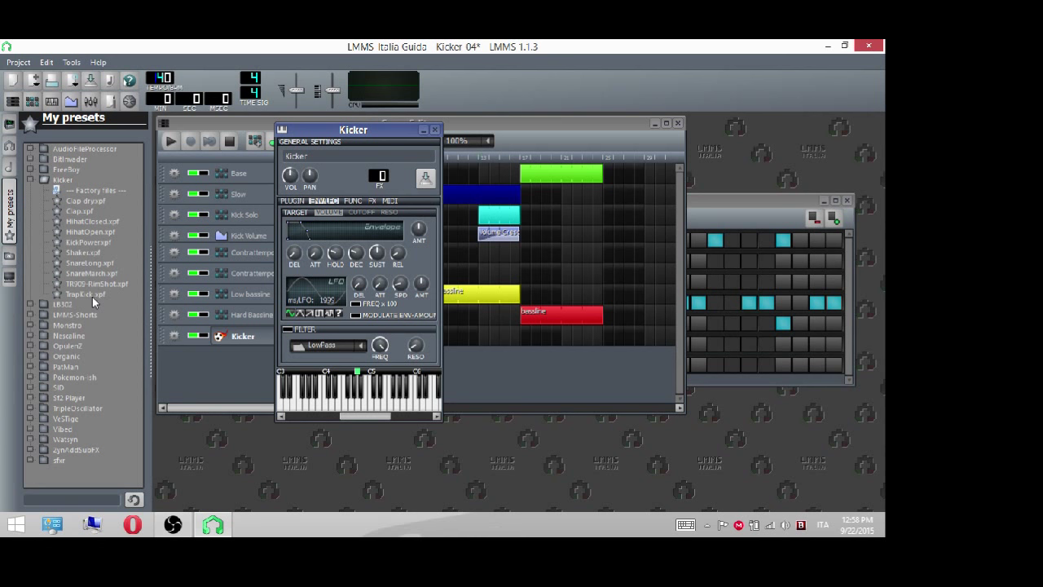
pyautogui.click(92, 297)
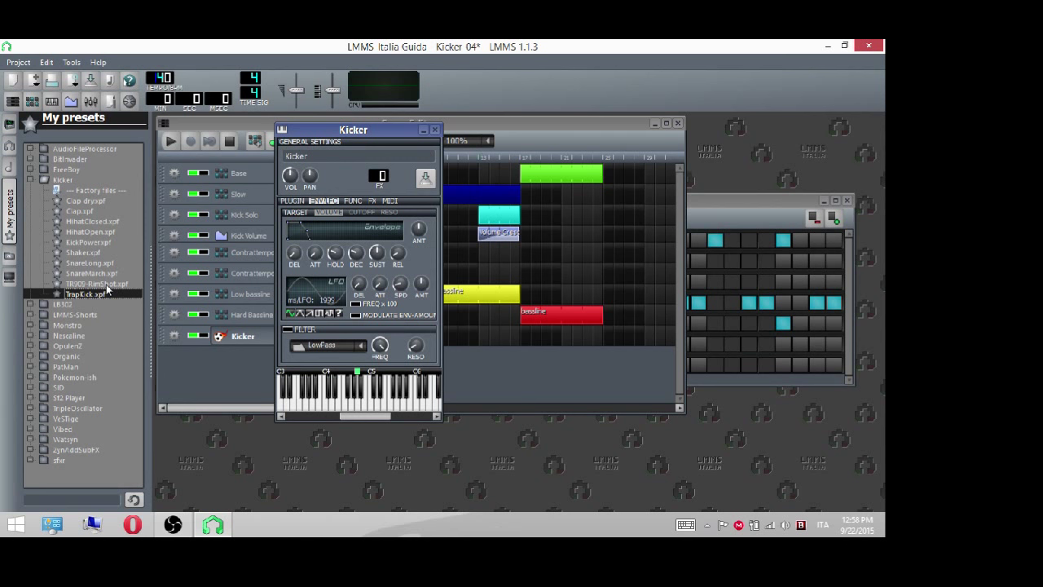
pyautogui.click(106, 286)
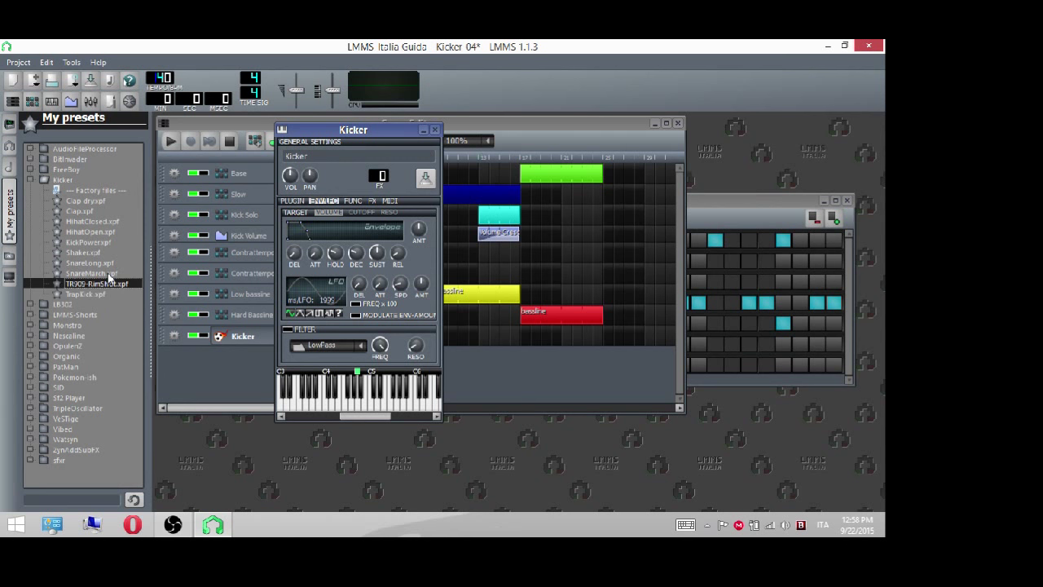
pyautogui.click(109, 275)
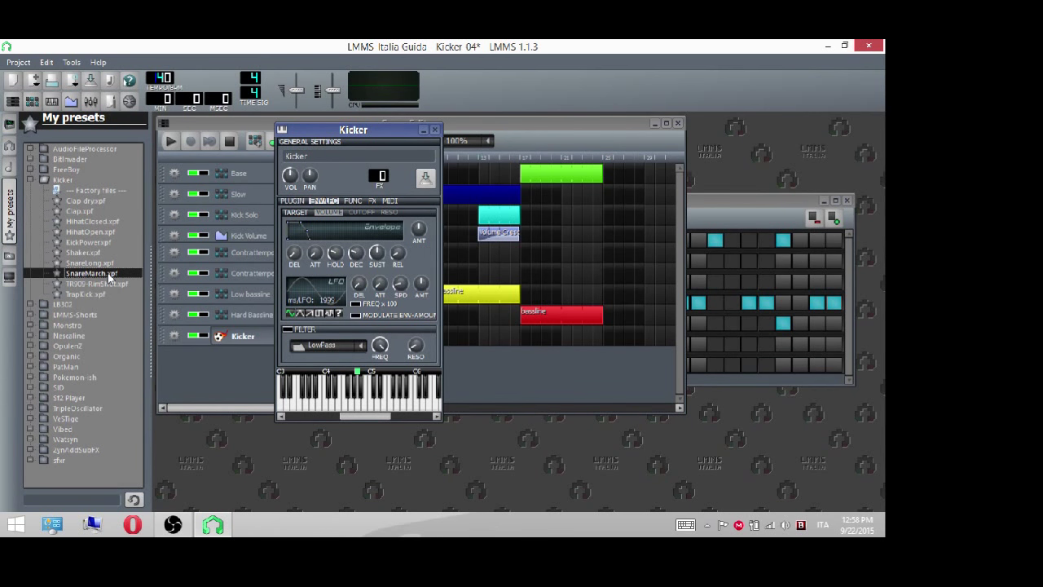
# - Load the SnareMarch preset as a new track in the Beat+Bassline Editor and open its instrument settings
pyautogui.doubleClick(109, 274)
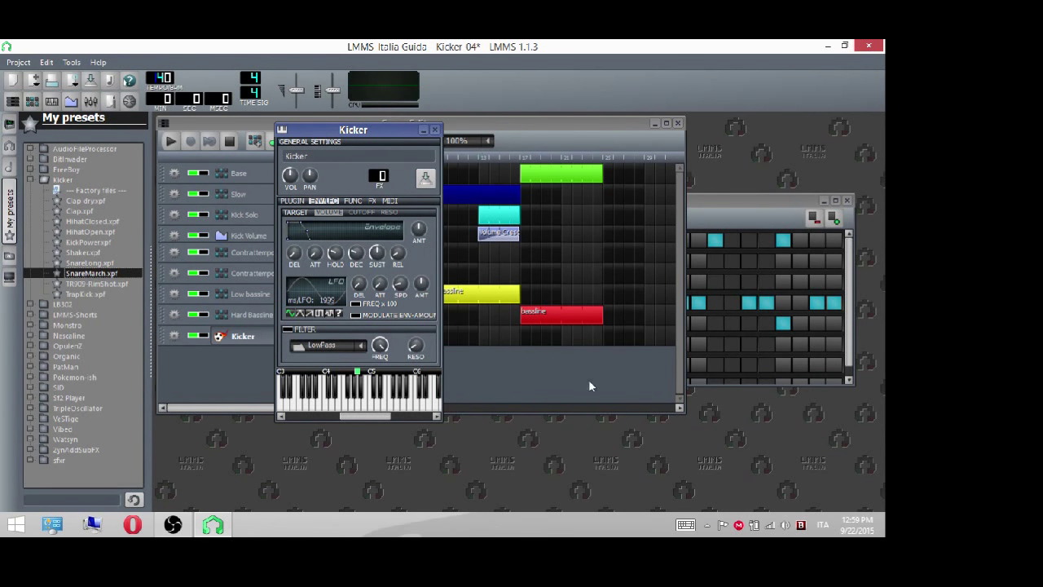
pyautogui.click(847, 317)
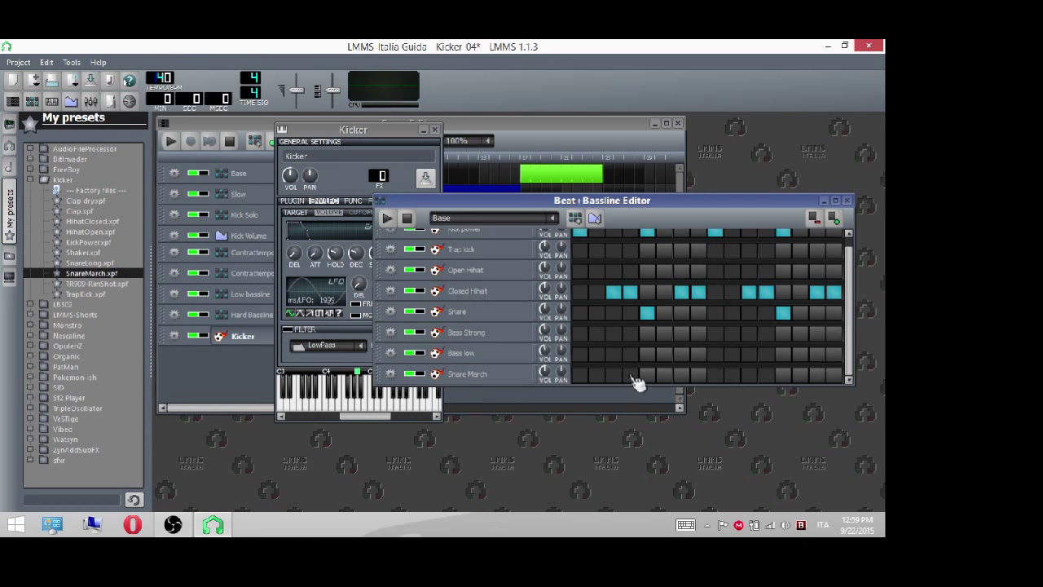
pyautogui.click(510, 375)
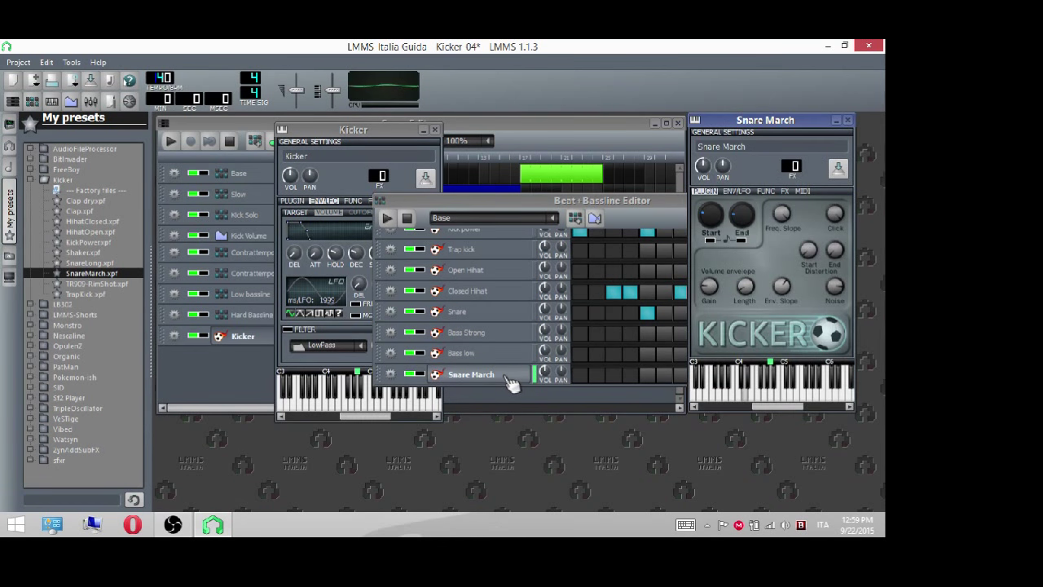
# - Audition the Kicker presets SnareLong, Shaker, KickPower, HihatOpen and HihatClosed
pyautogui.click(107, 264)
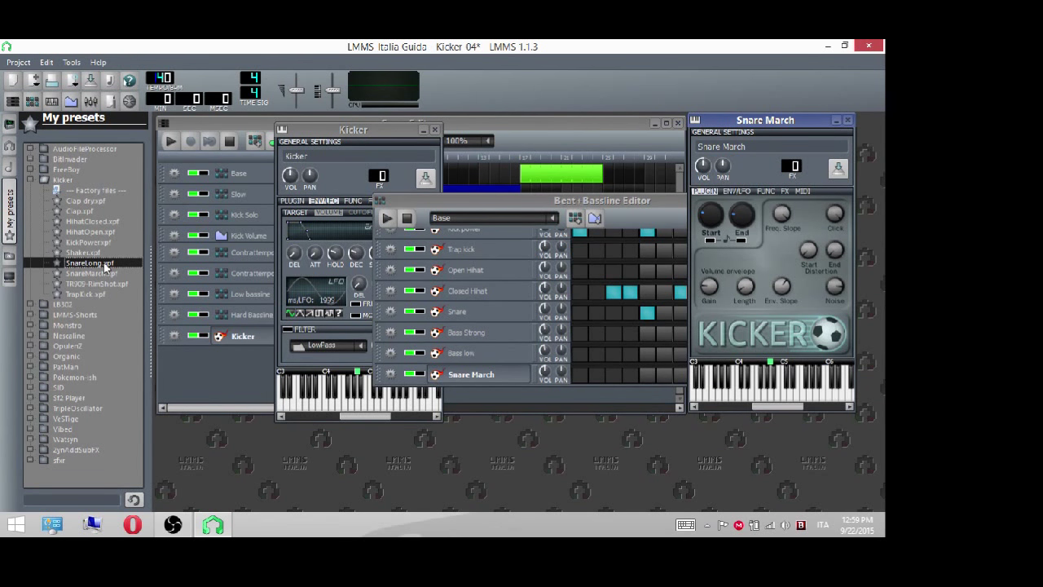
pyautogui.click(92, 253)
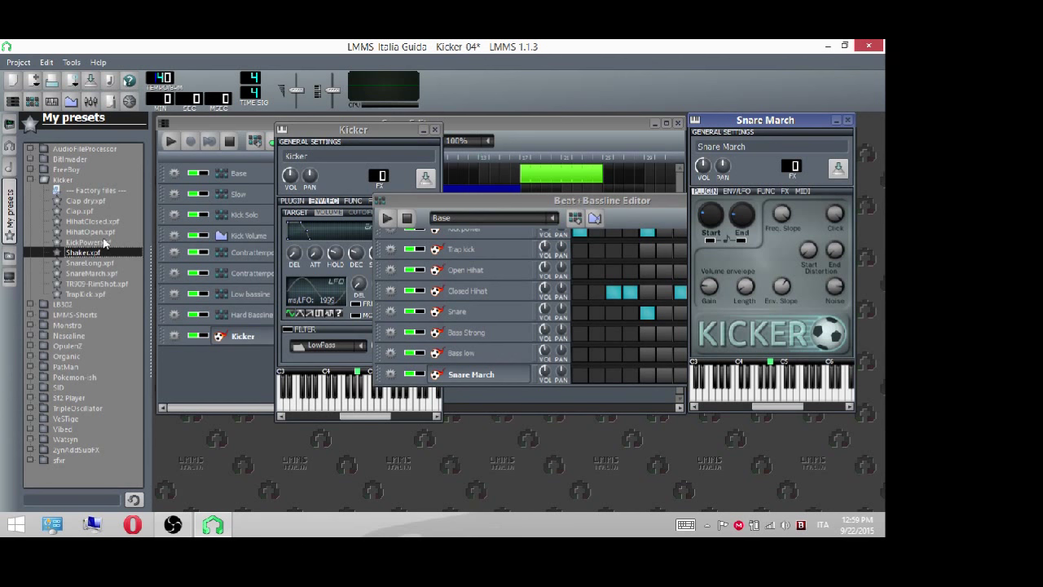
pyautogui.click(105, 243)
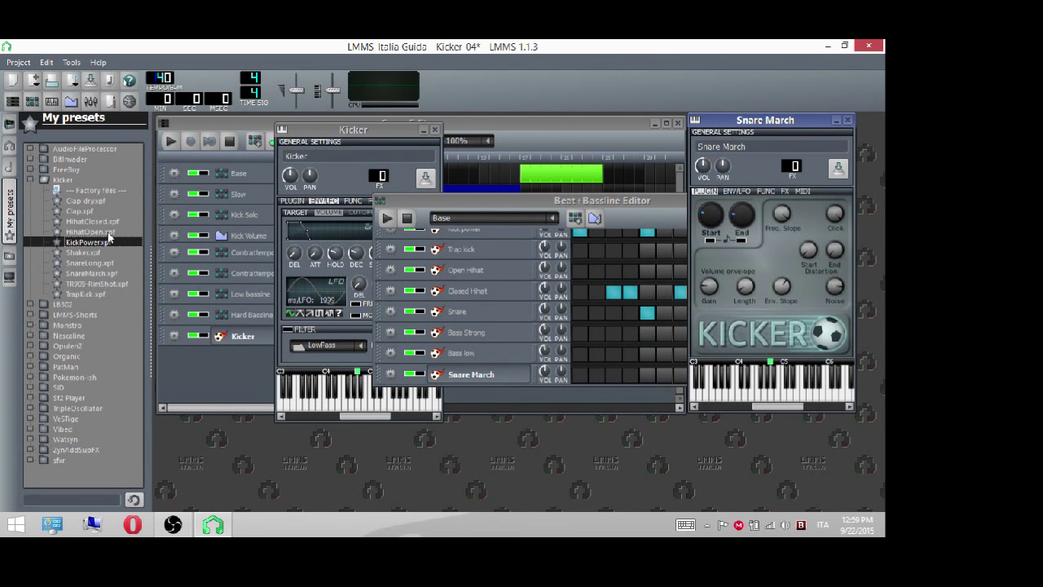
pyautogui.click(106, 232)
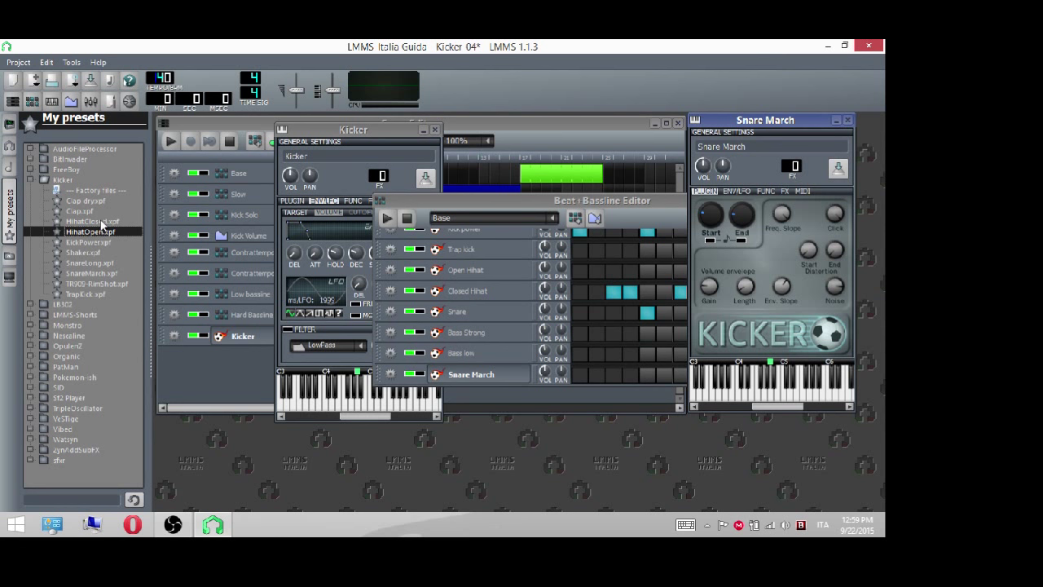
pyautogui.click(102, 222)
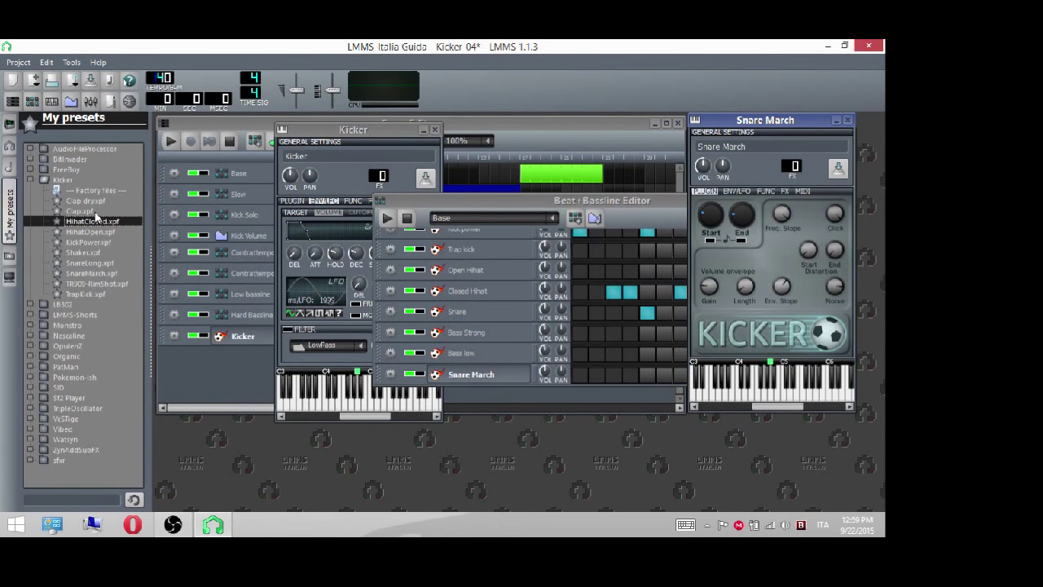
# - Audition the Clap and Clap dry presets alternately to compare them
pyautogui.click(95, 213)
pyautogui.click(95, 201)
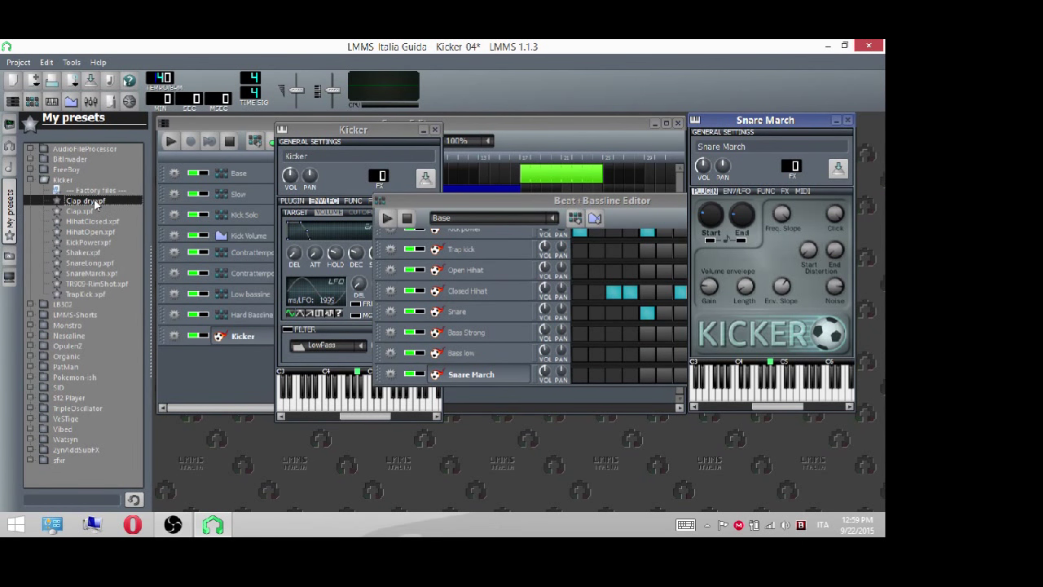
pyautogui.click(96, 212)
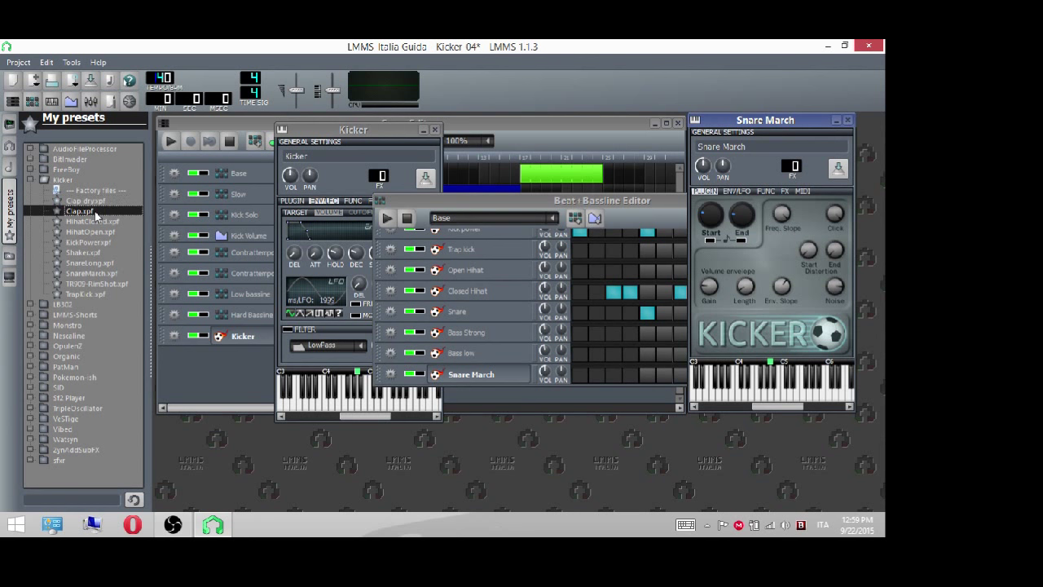
pyautogui.click(97, 202)
pyautogui.click(96, 214)
pyautogui.click(97, 201)
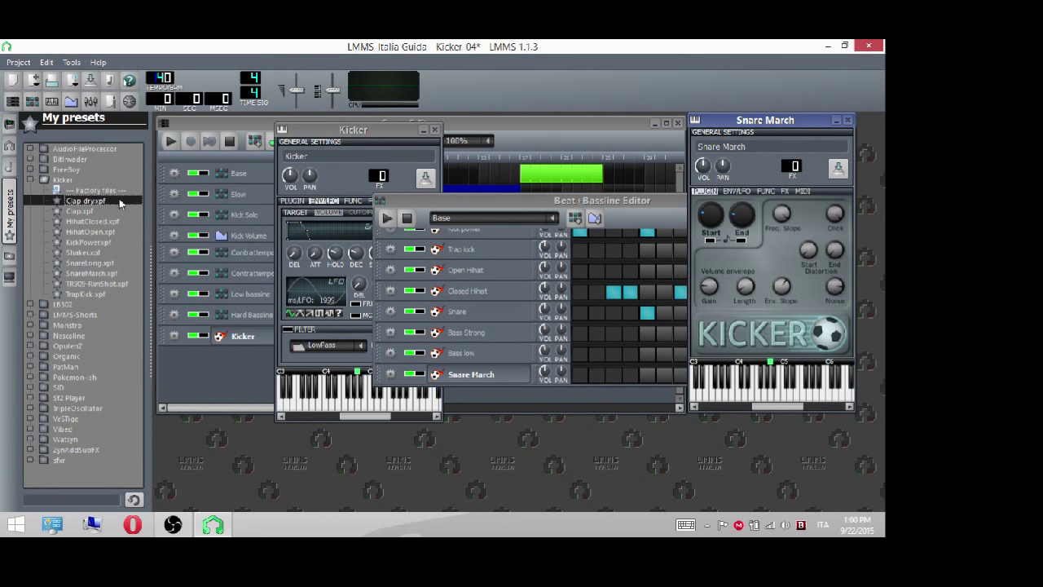
# - Close the Kicker and Snare March instrument windows, the Beat+Bassline Editor and the Song-Editor
pyautogui.click(435, 129)
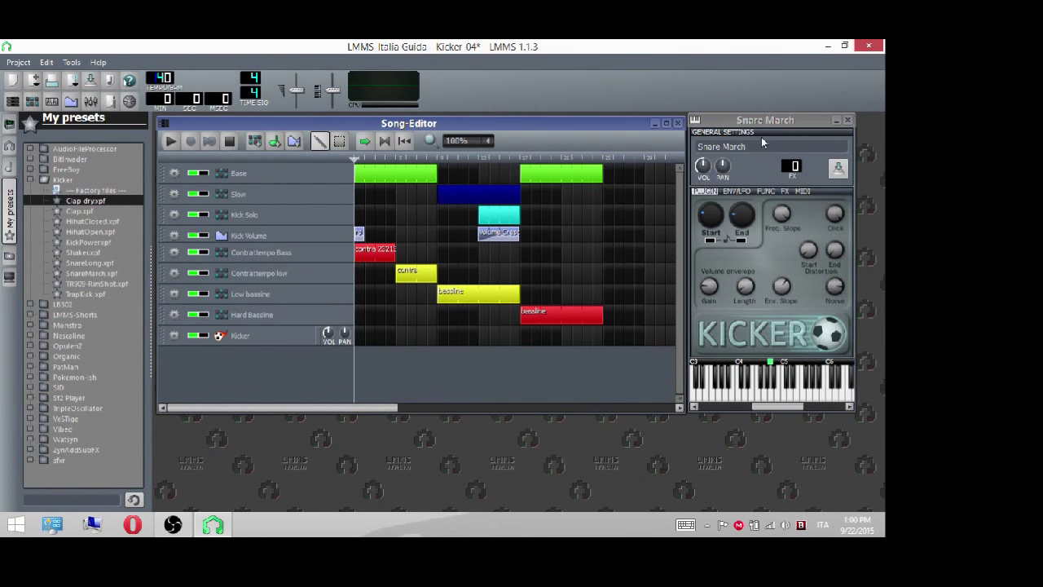
pyautogui.click(847, 120)
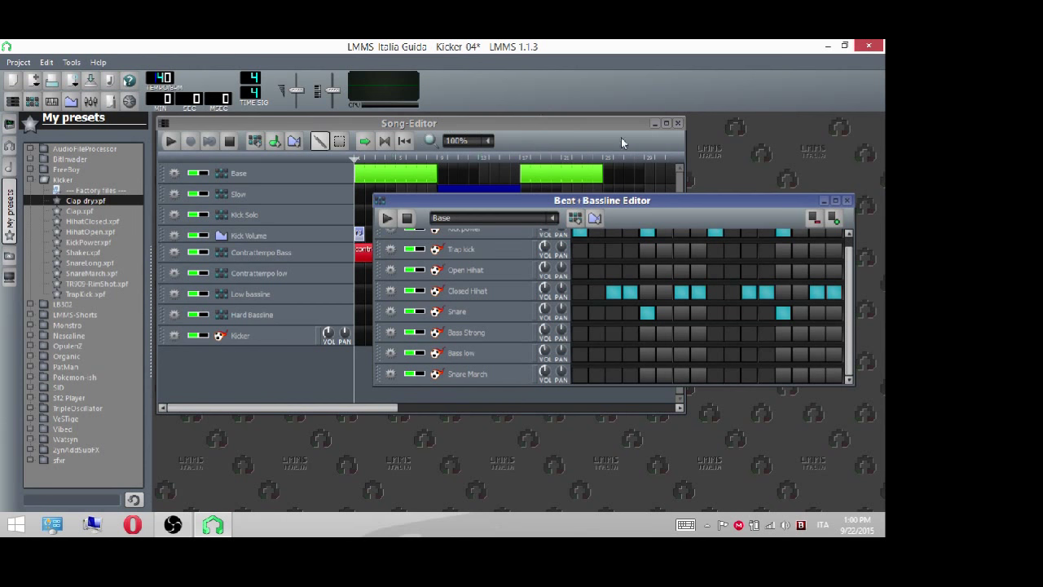
pyautogui.click(847, 199)
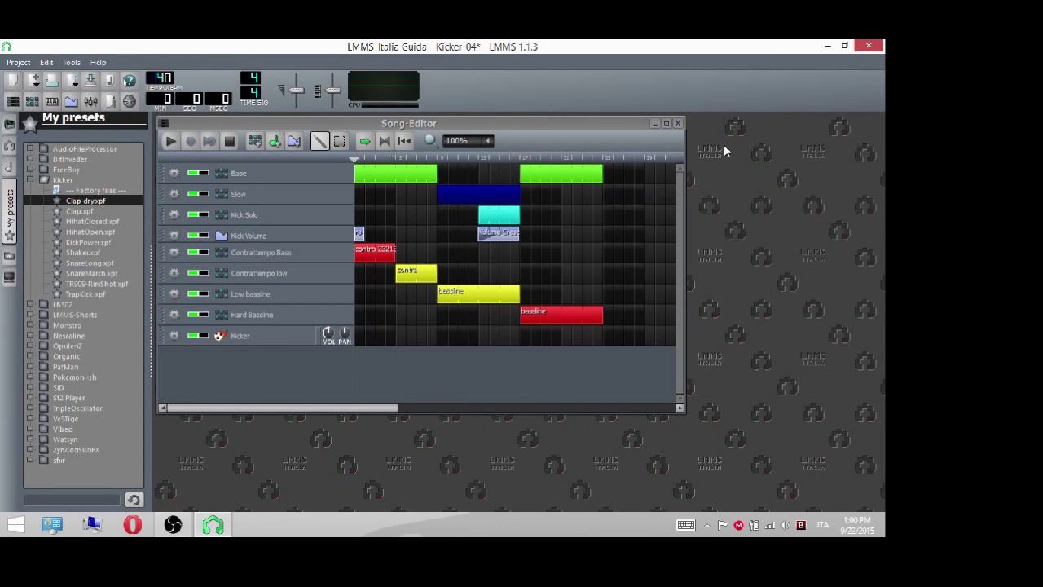
pyautogui.click(677, 123)
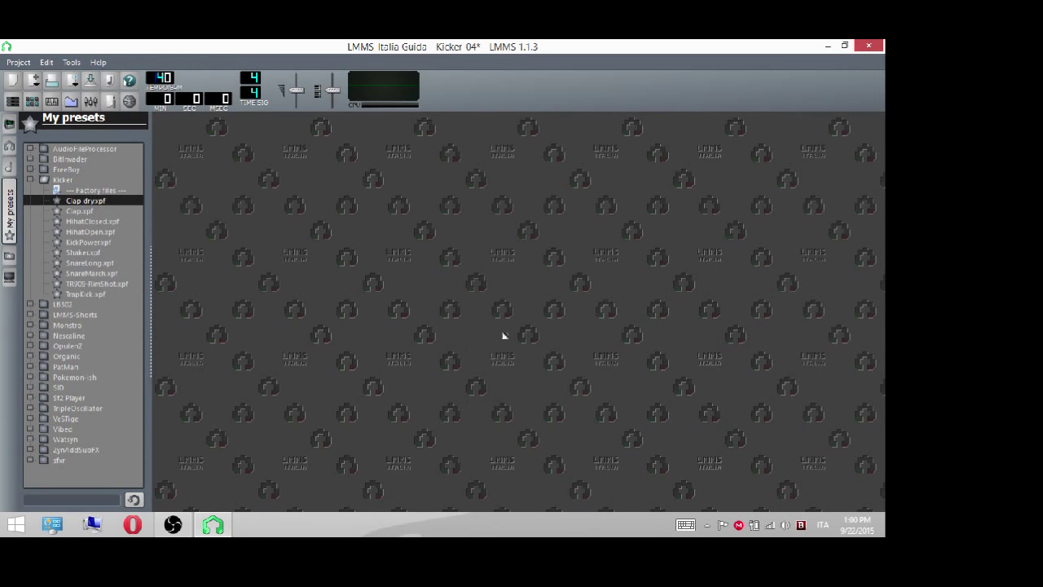
# - Show the instrument plugins list and collapse the sidebar after viewing it
pyautogui.click(8, 125)
pyautogui.moveTo(127, 275)
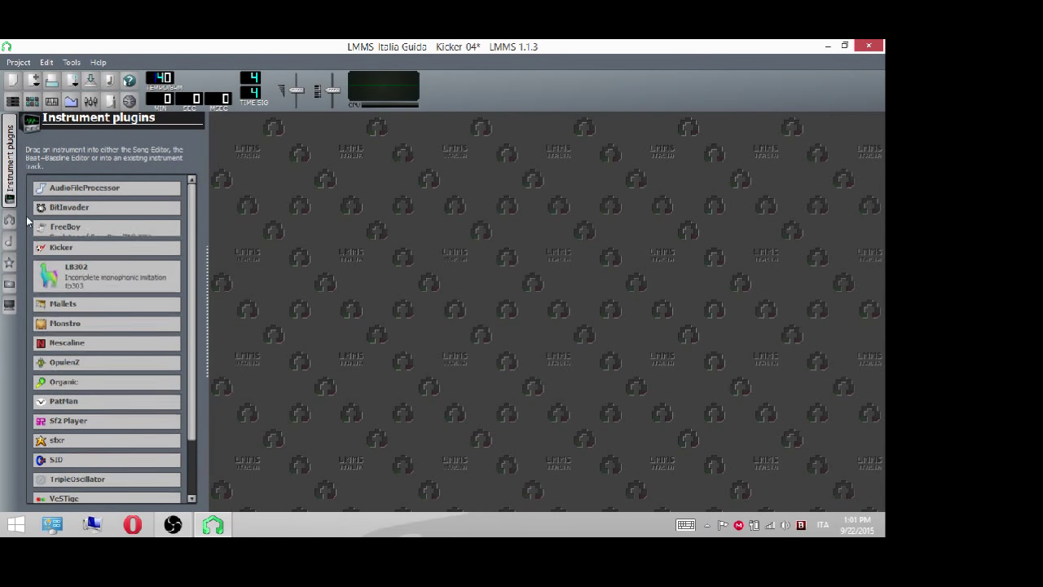
pyautogui.click(10, 155)
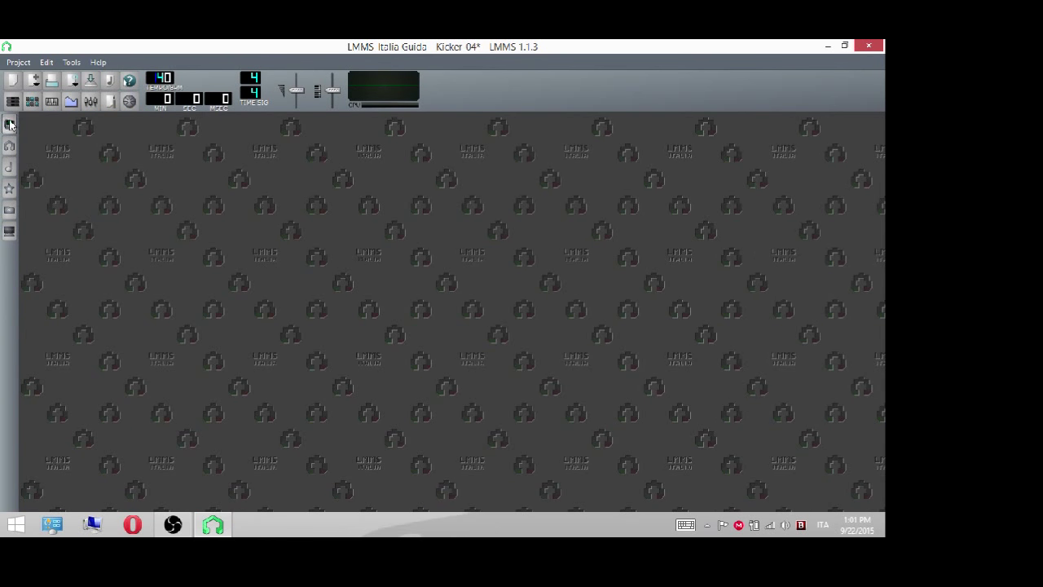
# - Reopen the Song-Editor, open the Contrattempo Bass block's pattern and show the Open Hihat instrument
pyautogui.click(12, 101)
pyautogui.doubleClick(224, 256)
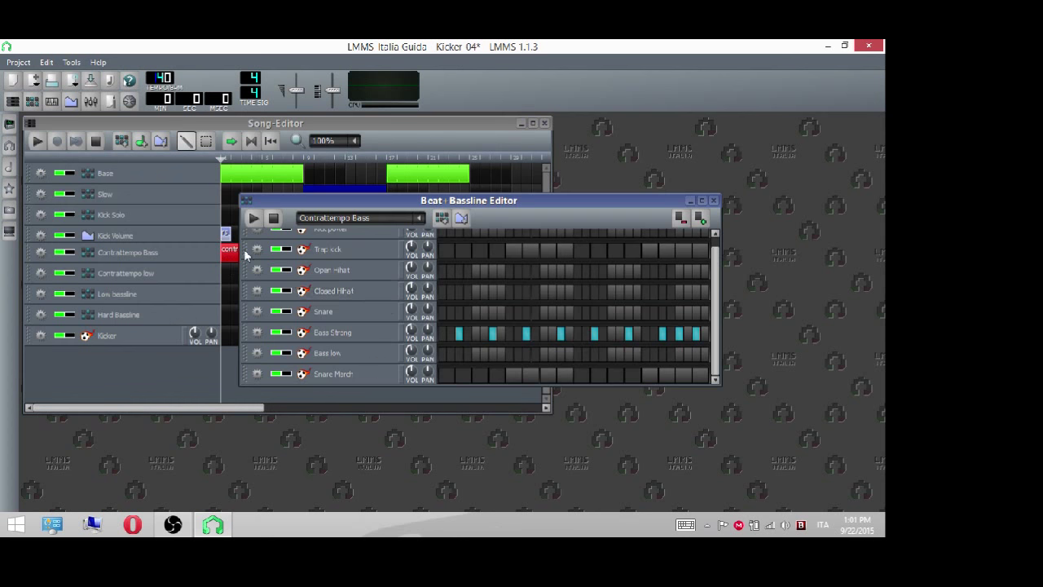
pyautogui.click(334, 270)
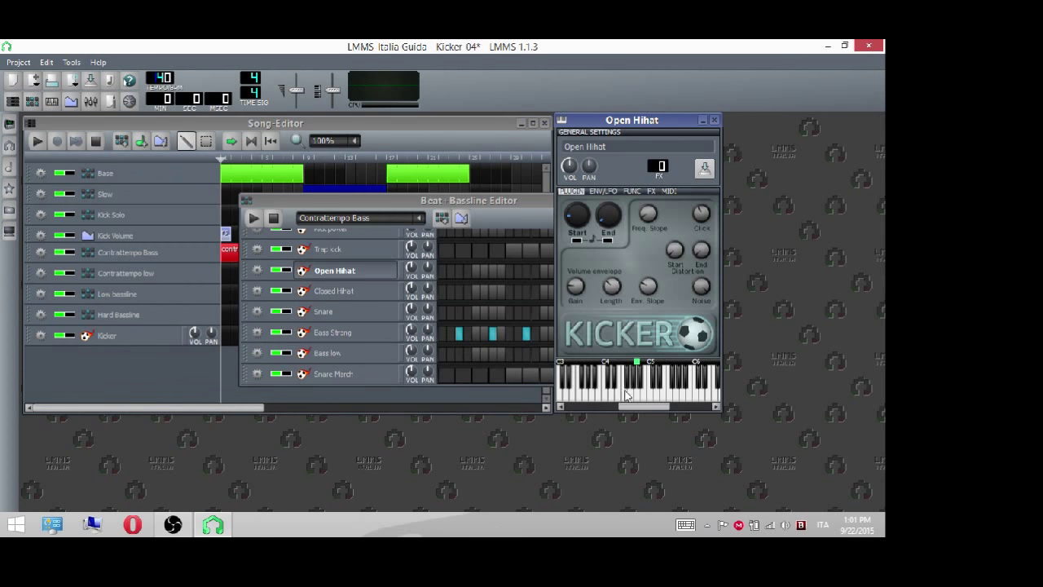